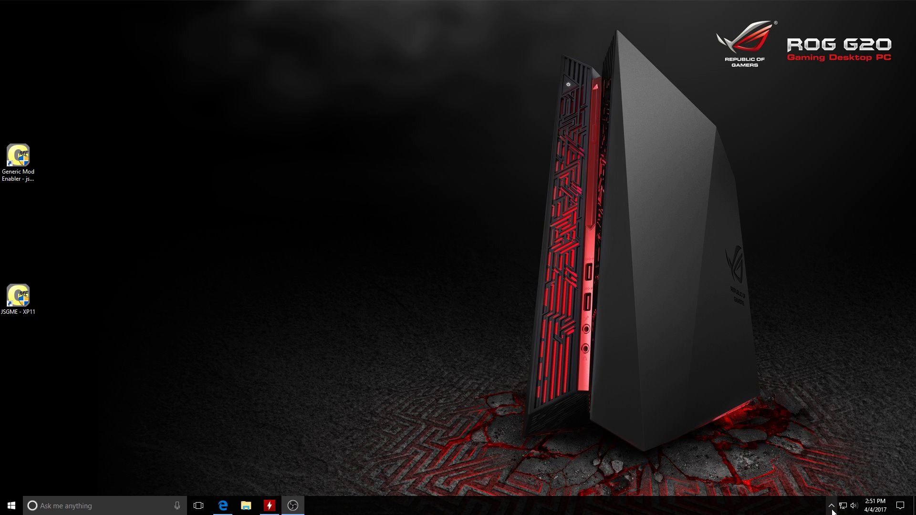
Launch Arma 3 from the Steam tray icon and move its launcher window toward the middle of the desktop.
left_click(831, 505)
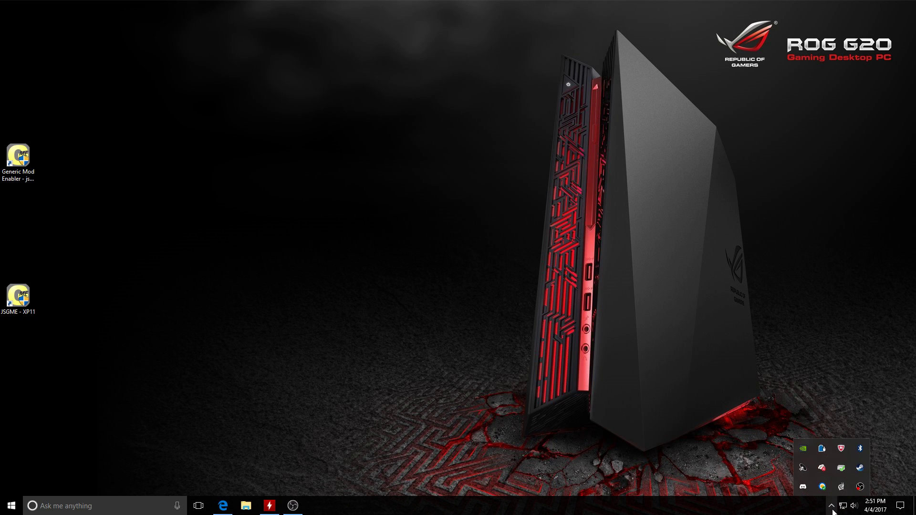
right_click(859, 468)
left_click(830, 351)
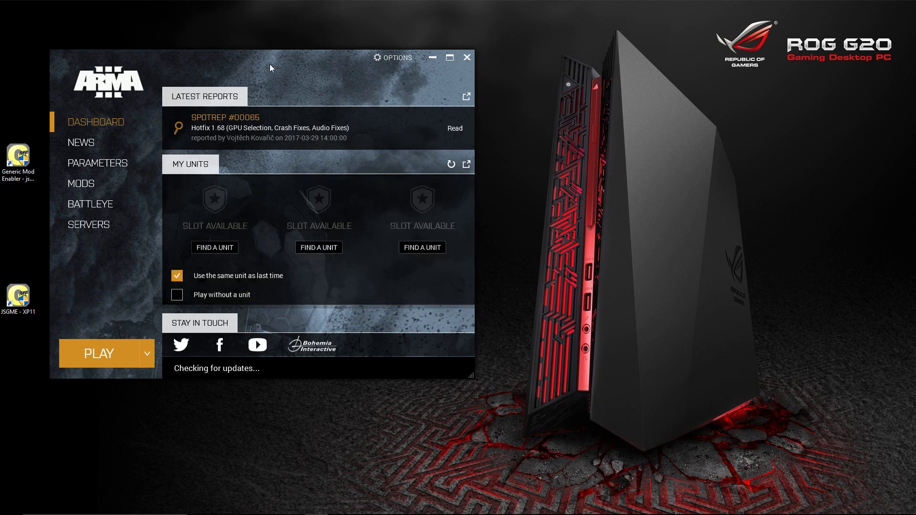
left_click_drag(270, 64, 425, 81)
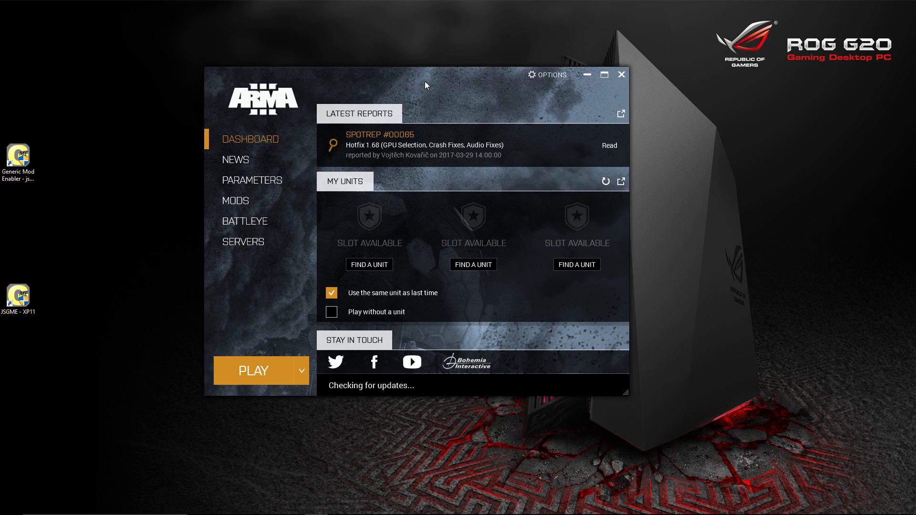
Review the loaded and available mods in the Arma 3 launcher, and close the launcher.
left_click(247, 201)
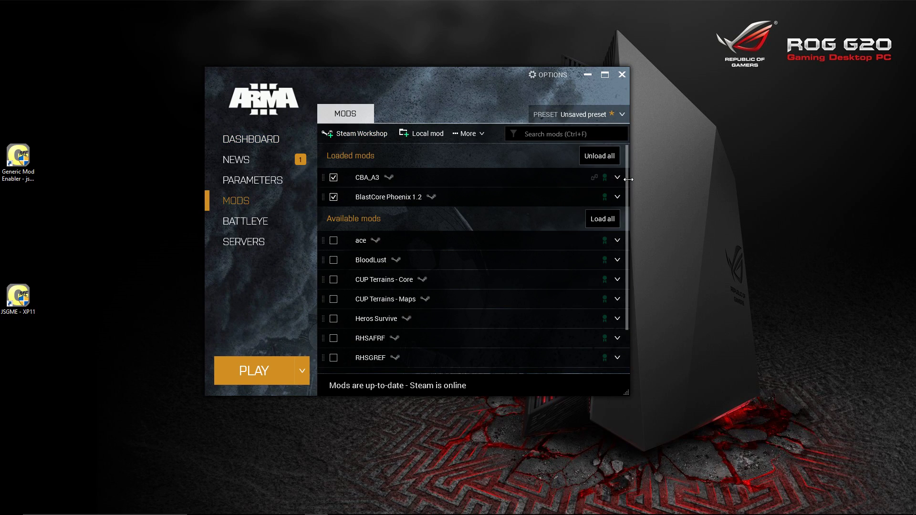
scroll(626, 182, "down", 2)
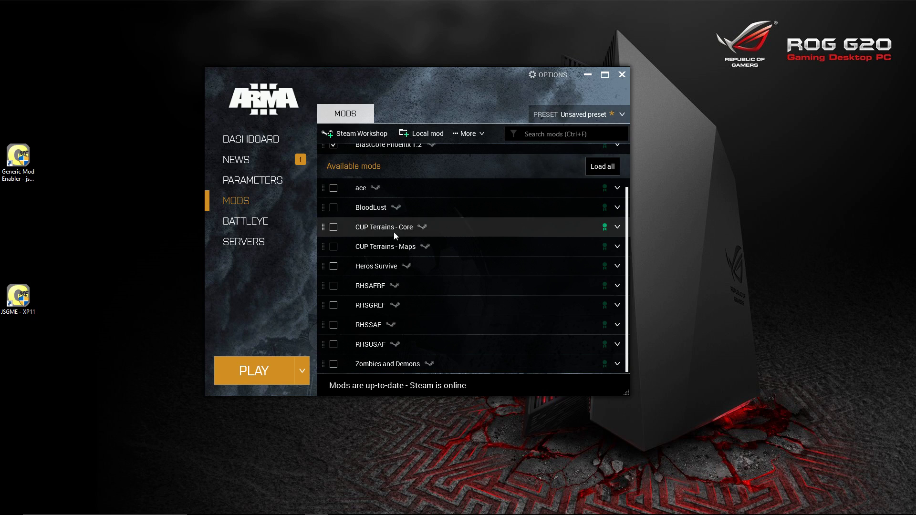
left_click_drag(630, 189, 635, 189)
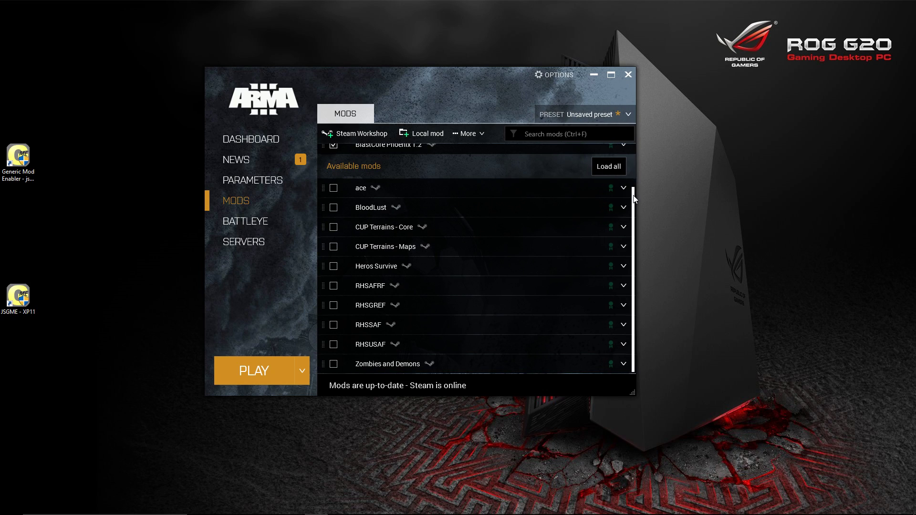
scroll(635, 200, "up", 2)
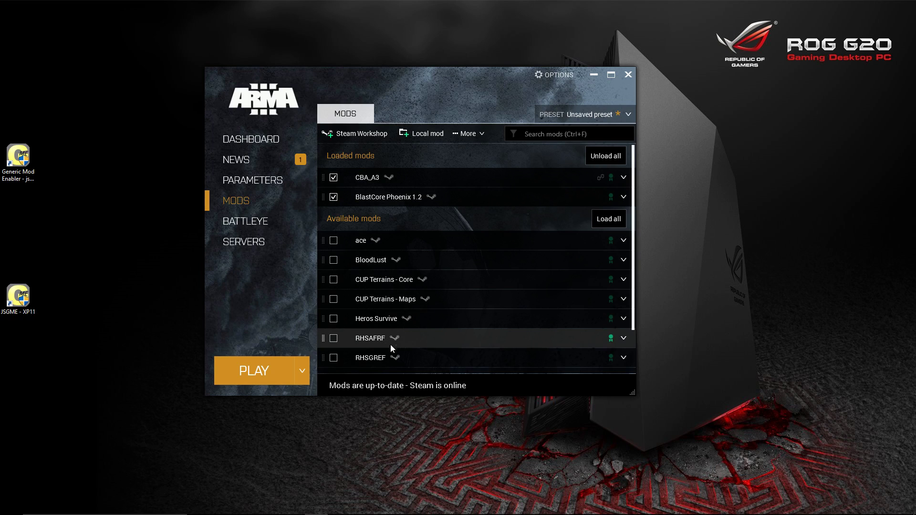
left_click(628, 74)
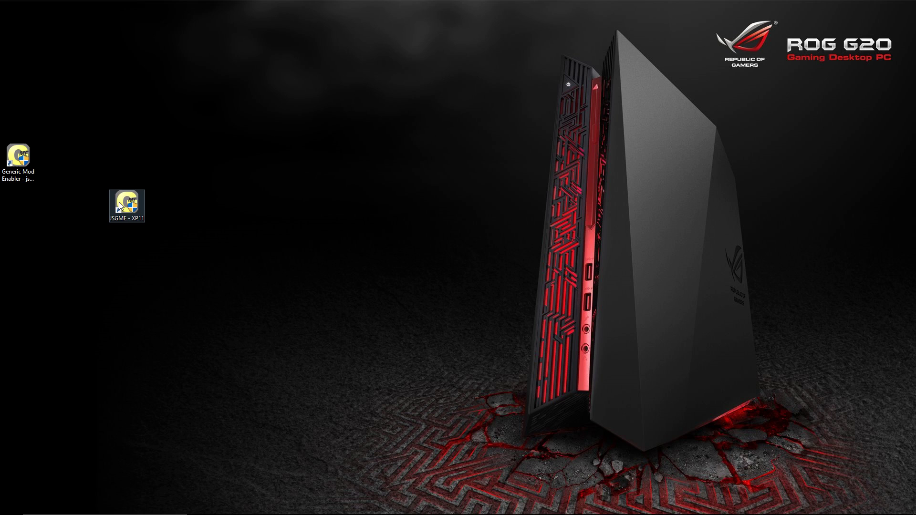
Open the properties of the JSGME - XP11 desktop shortcut and select the folder path in its Start in field.
right_click(119, 202)
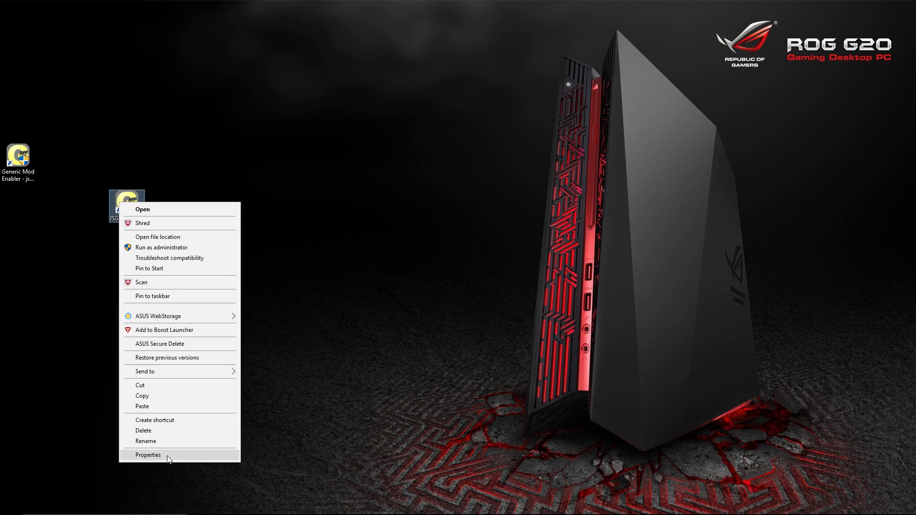
left_click(170, 452)
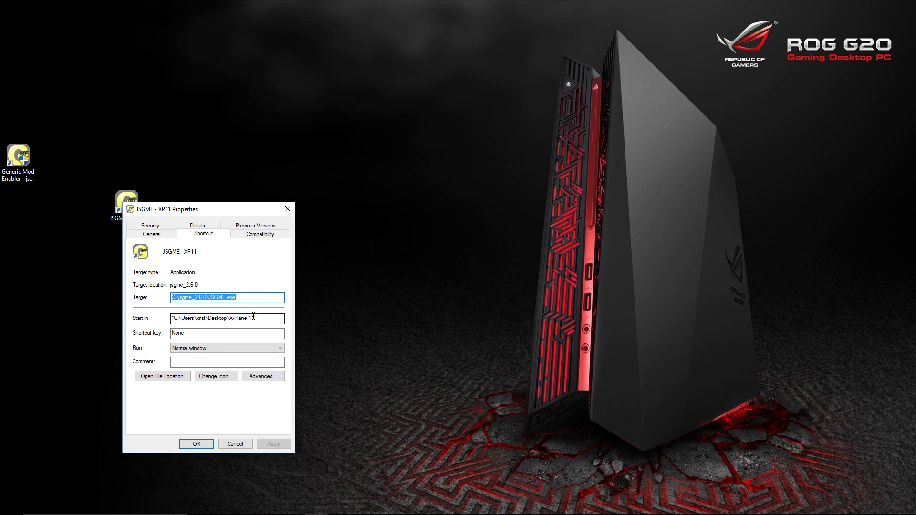
left_click_drag(253, 315, 176, 317)
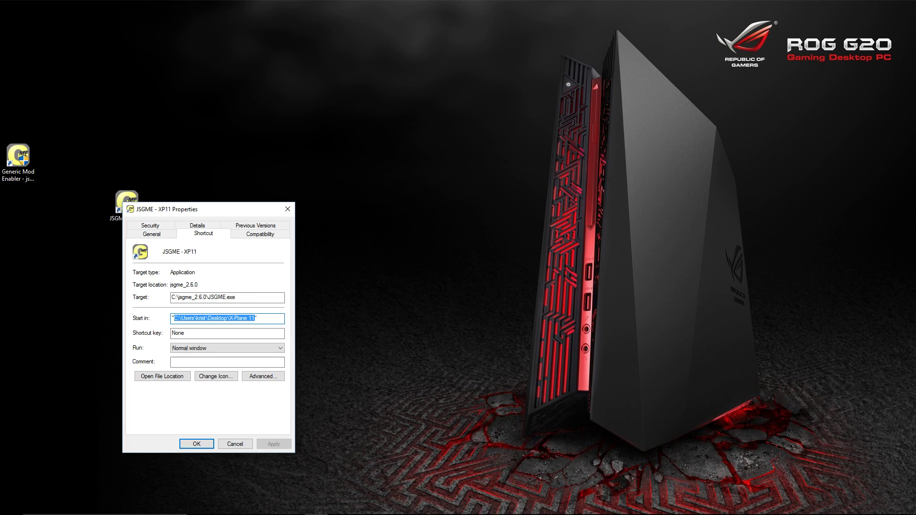
Show the full path of the X-Plane 11 desktop folder for the shortcut's Start in value, and close the folder and properties without changes.
left_click_drag(62, 160, 41, 66)
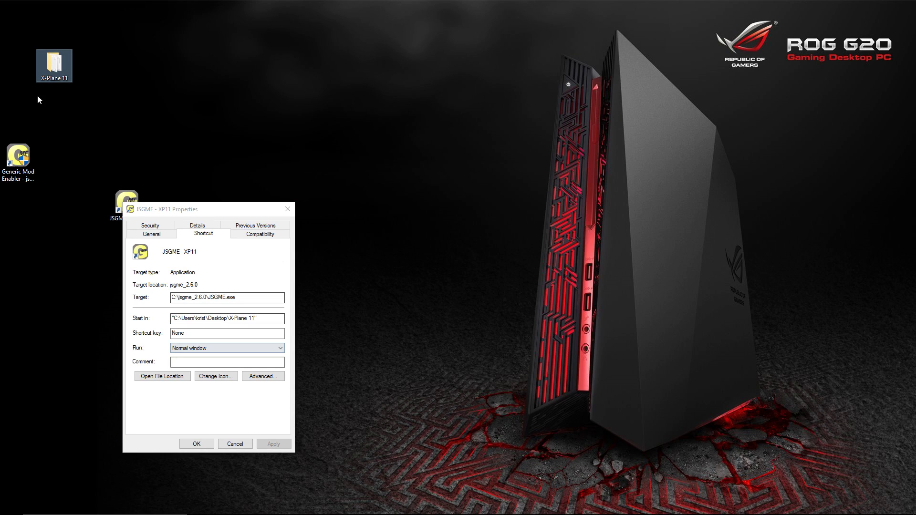
double_click(46, 64)
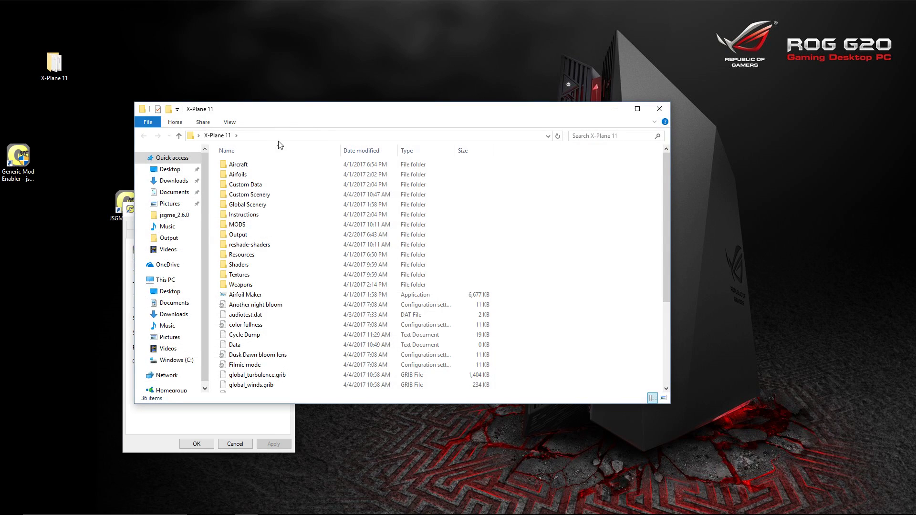
left_click(295, 136)
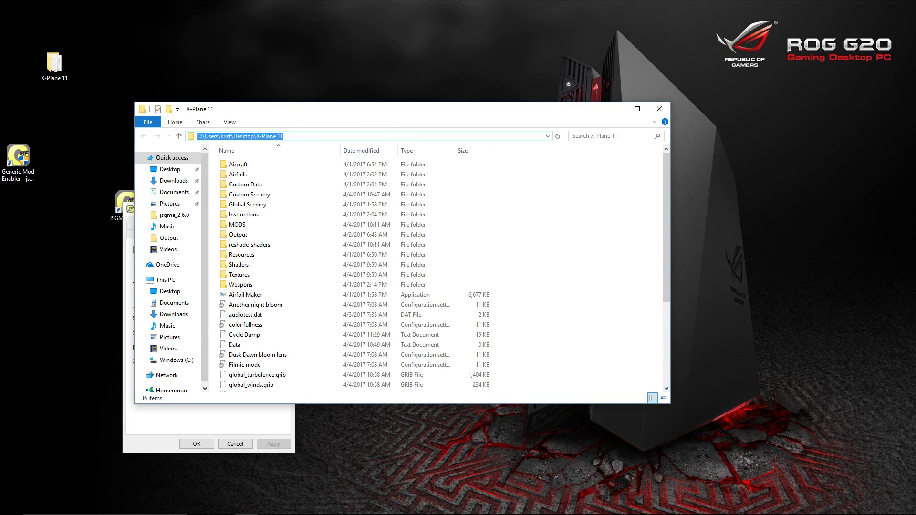
right_click(278, 137)
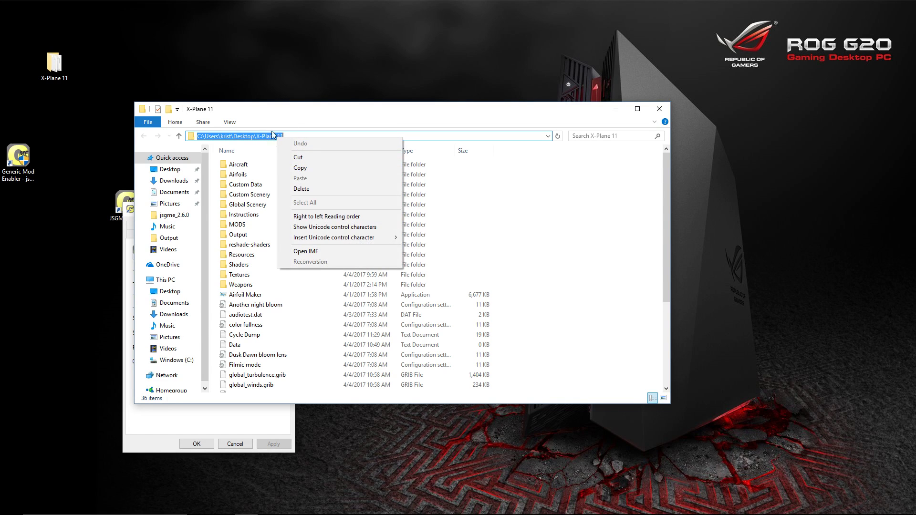
left_click(266, 136)
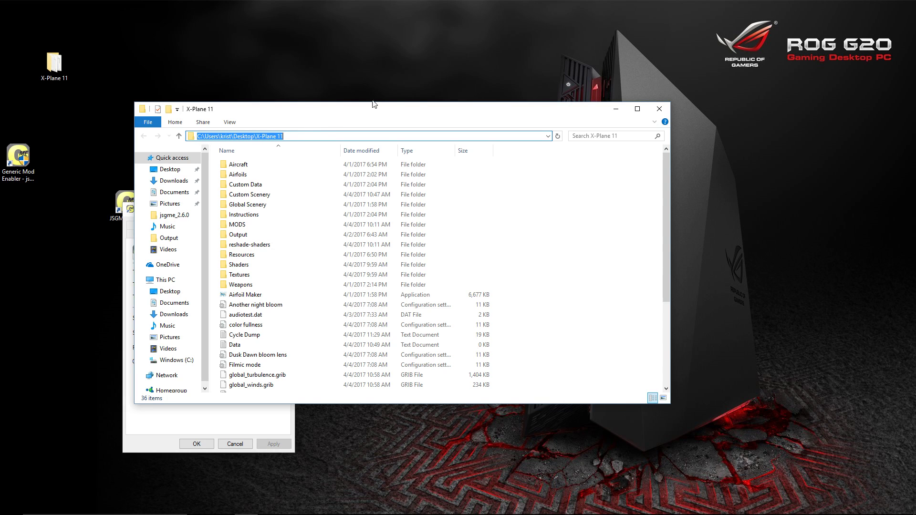
left_click(659, 108)
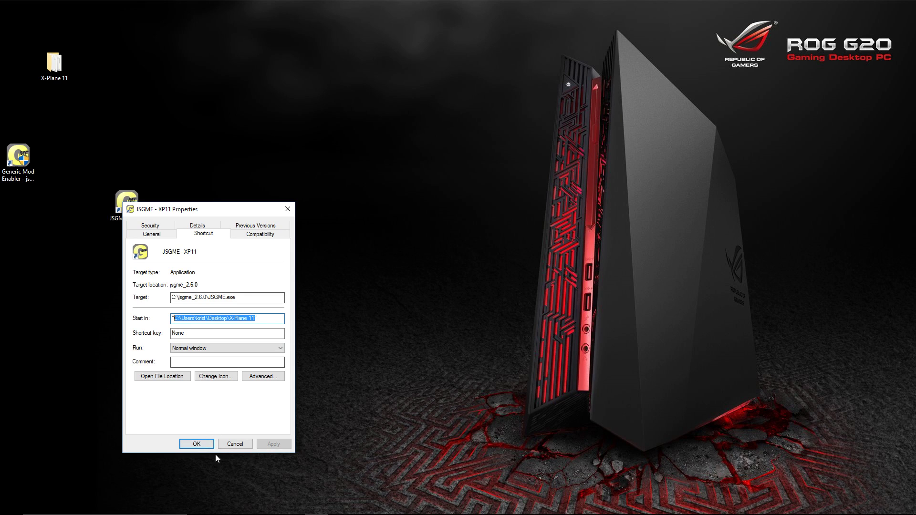
left_click(235, 444)
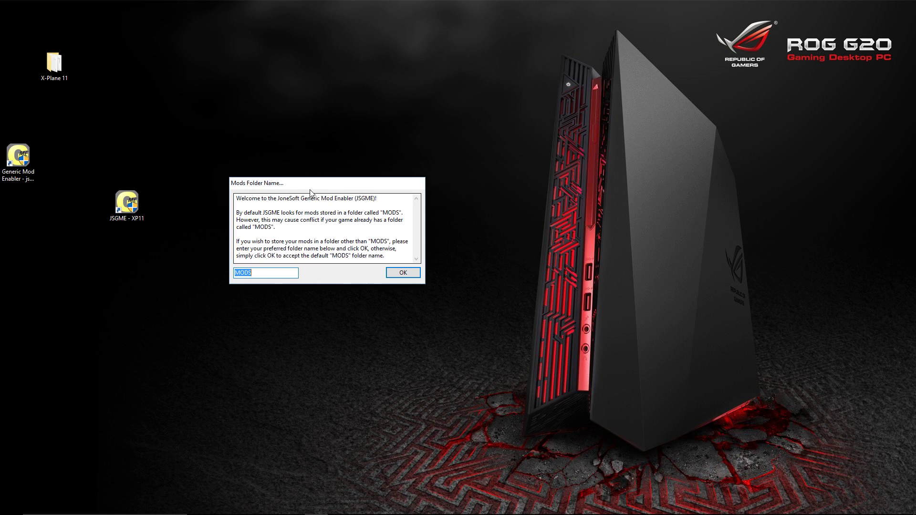
Accept MODS as the mods folder name in JSGME and deactivate the ReShade mod.
left_click(398, 272)
left_click(427, 235)
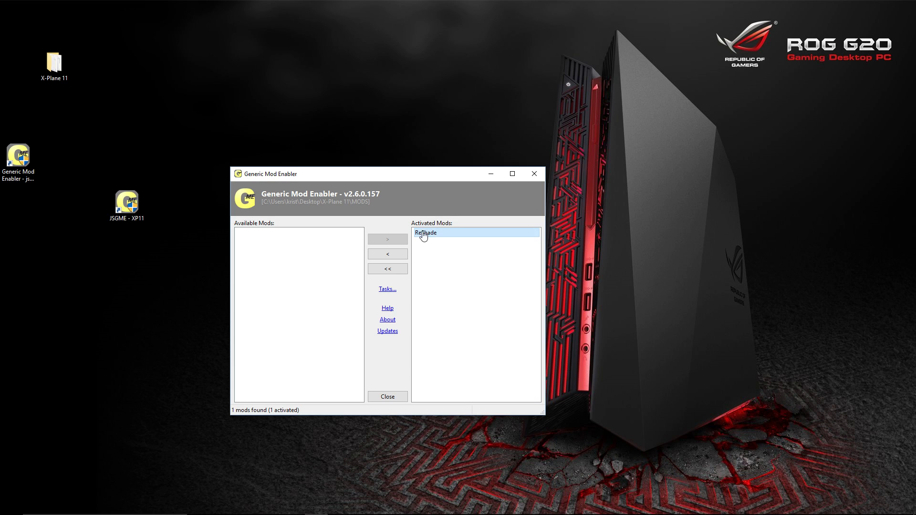
left_click(389, 255)
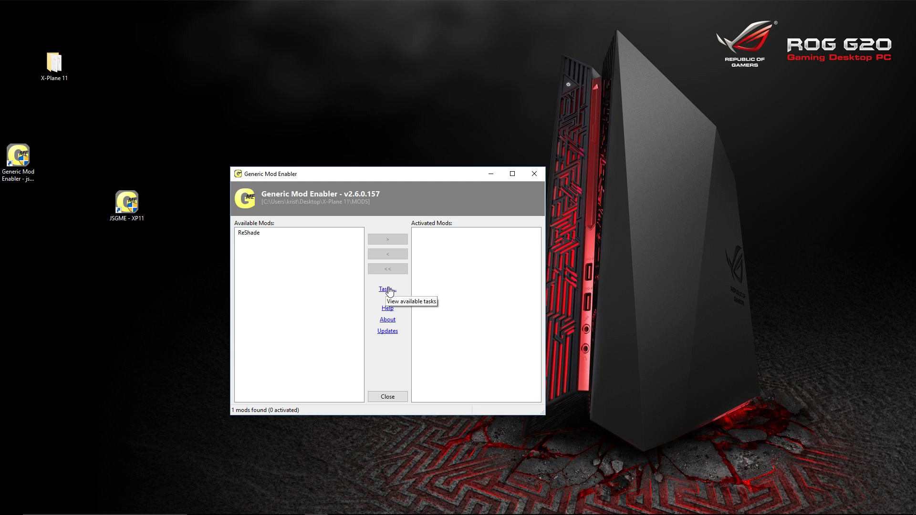
View the mod enabler's available tasks, including generating a snapshot of game files, without running any.
left_click(386, 289)
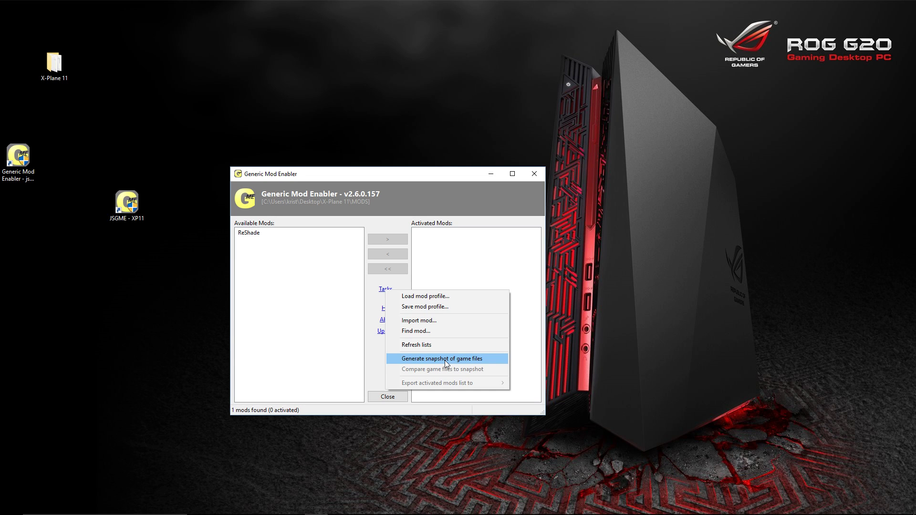
left_click(374, 380)
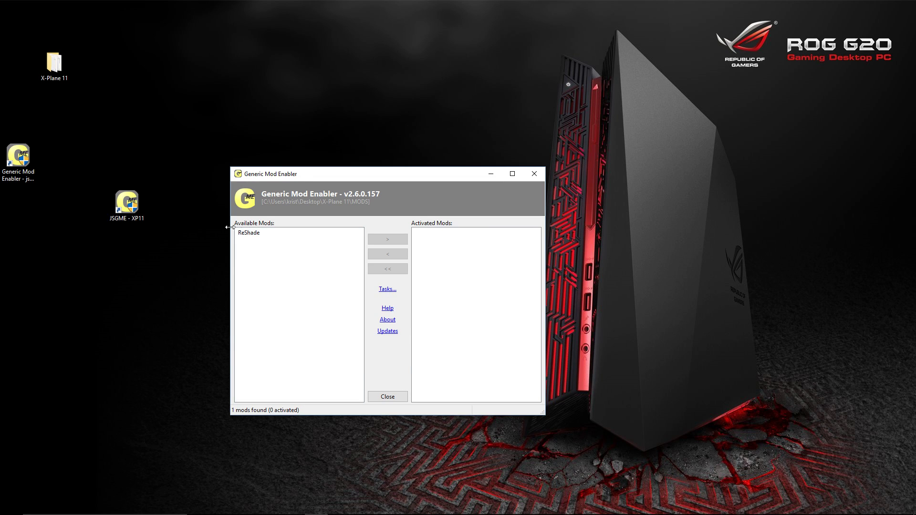
Create a folder named AEHD inside the MODS folder of X-Plane 11.
double_click(53, 66)
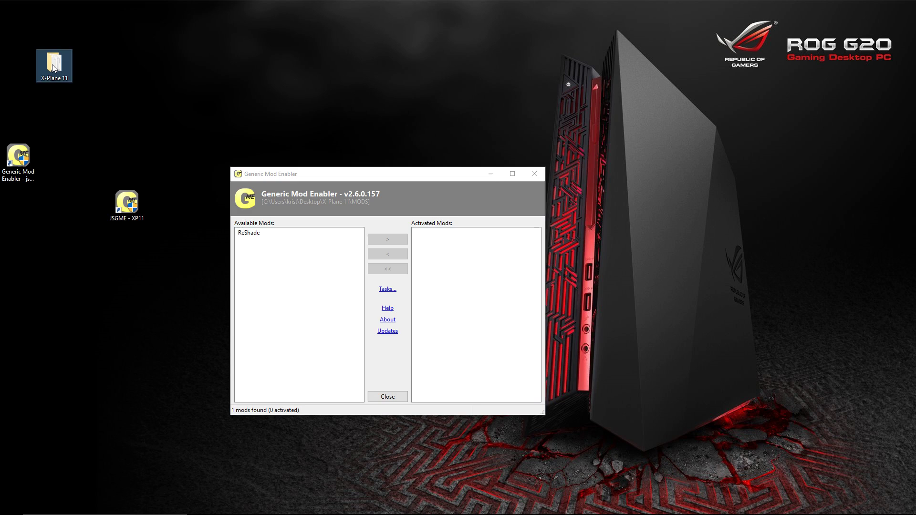
double_click(244, 225)
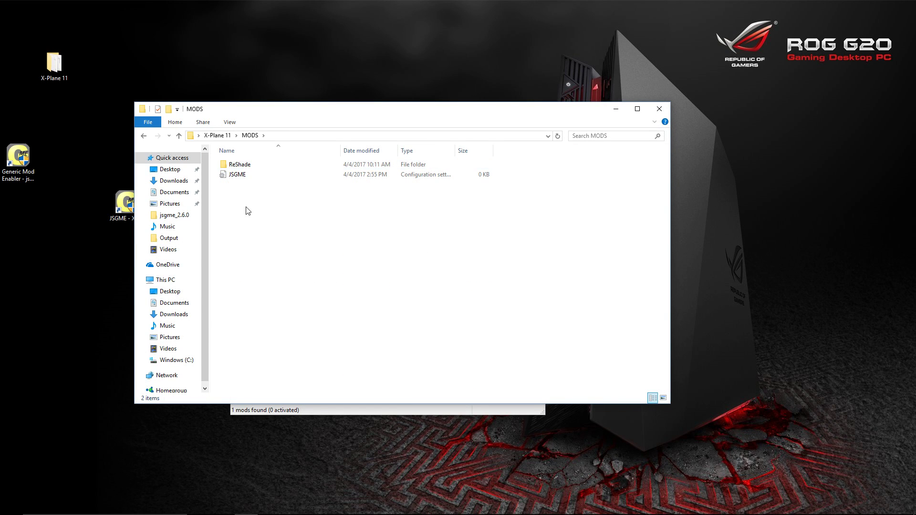
right_click(230, 203)
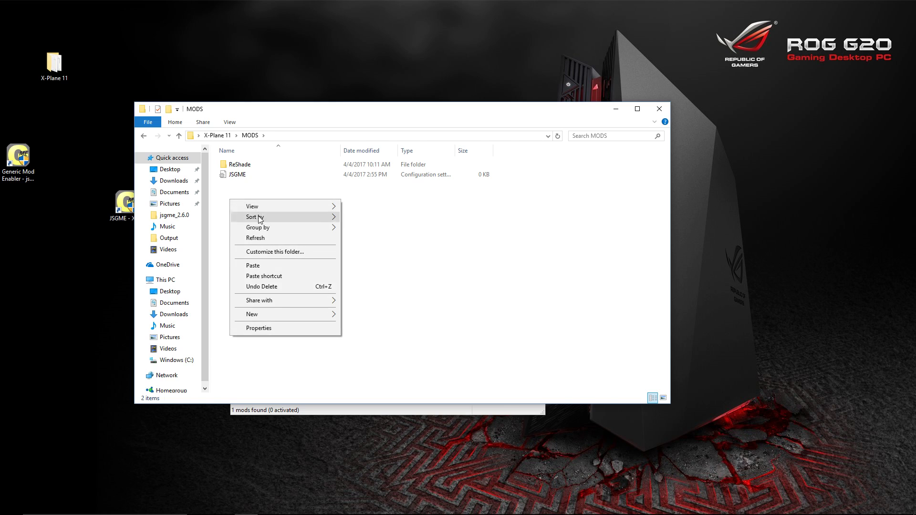
mouse_move(277, 314)
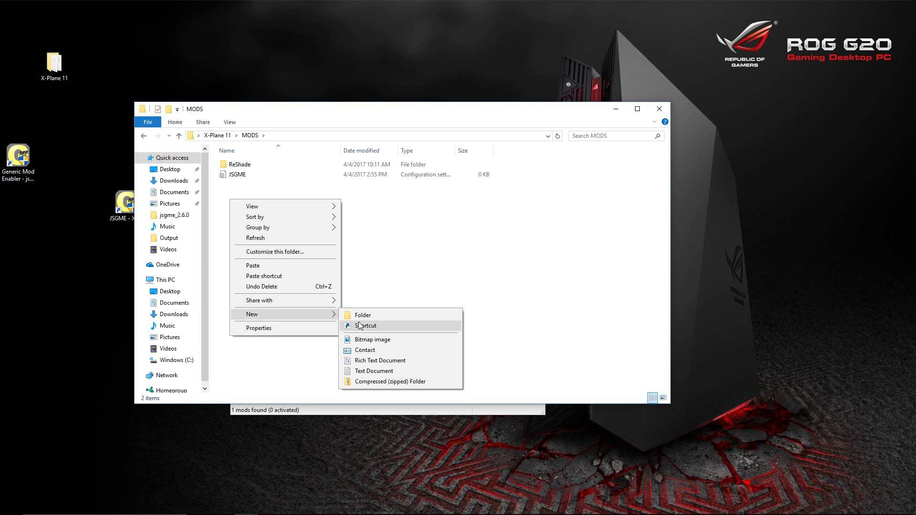
left_click(364, 315)
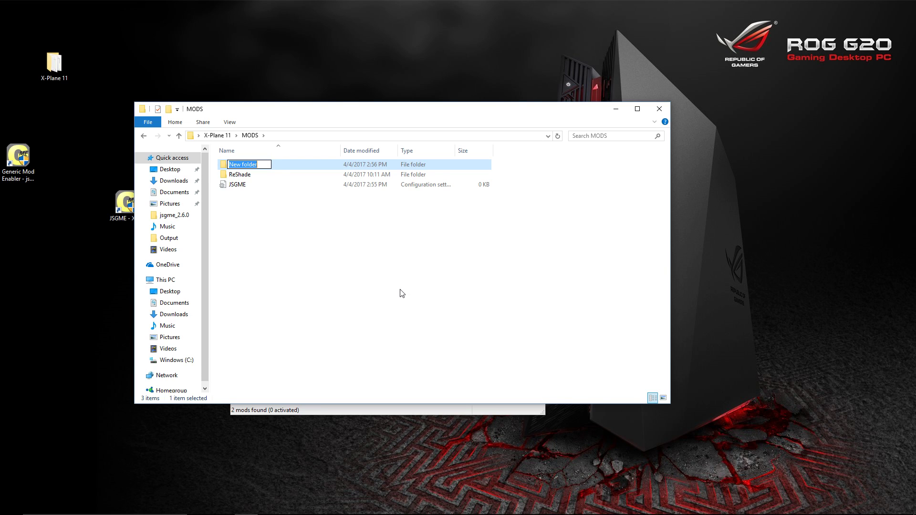
type("AEHD")
left_click(337, 282)
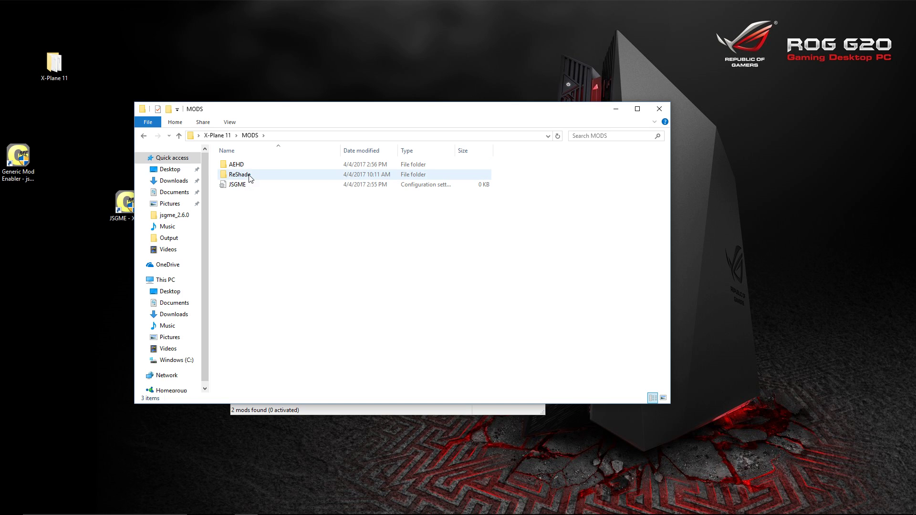
Examine the files and folders inside the ReShade mod folder, return to MODS and select the AEHD folder.
left_click(238, 177)
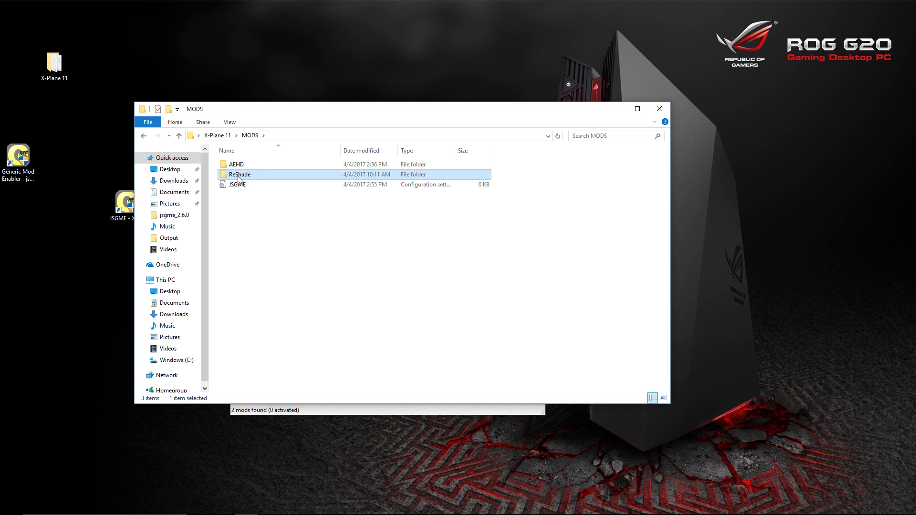
double_click(238, 177)
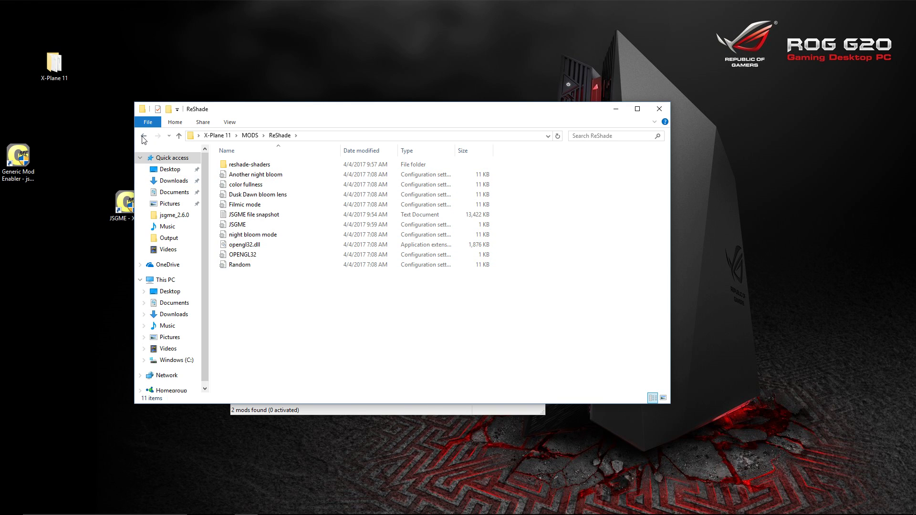
mouse_move(320, 114)
left_mouse_down()
mouse_move(463, 168)
mouse_move(385, 177)
mouse_move(318, 125)
left_mouse_up()
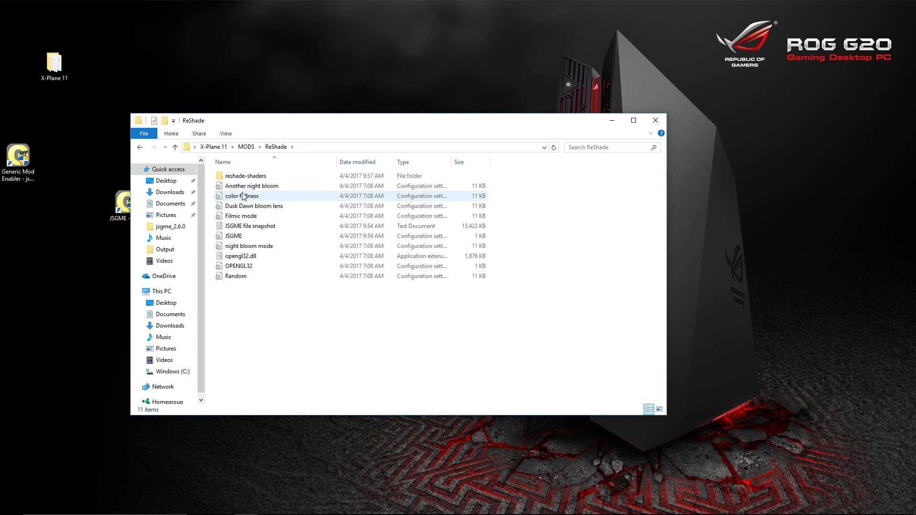
left_click_drag(235, 318, 250, 181)
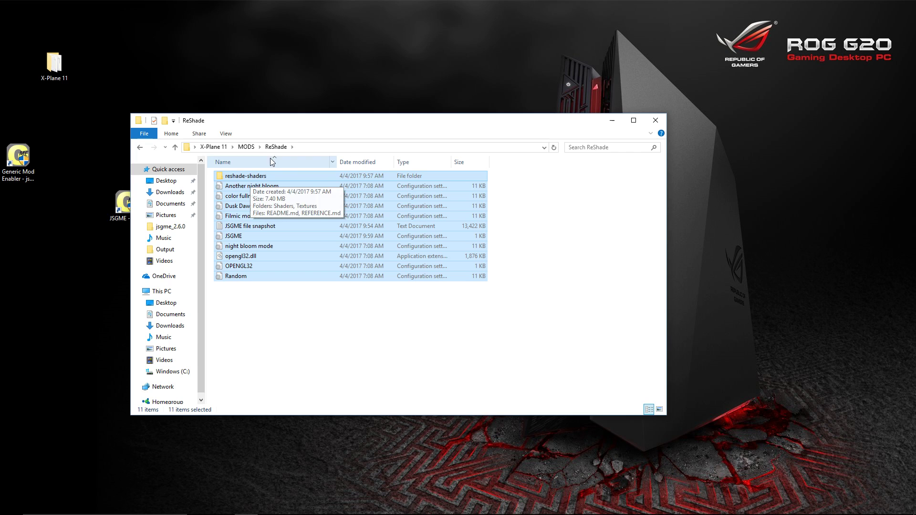
left_click(276, 146)
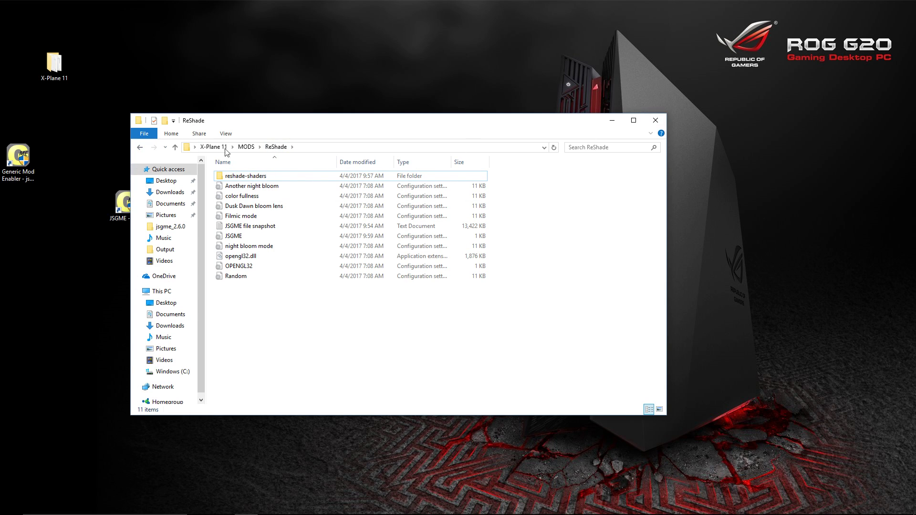
left_click(139, 147)
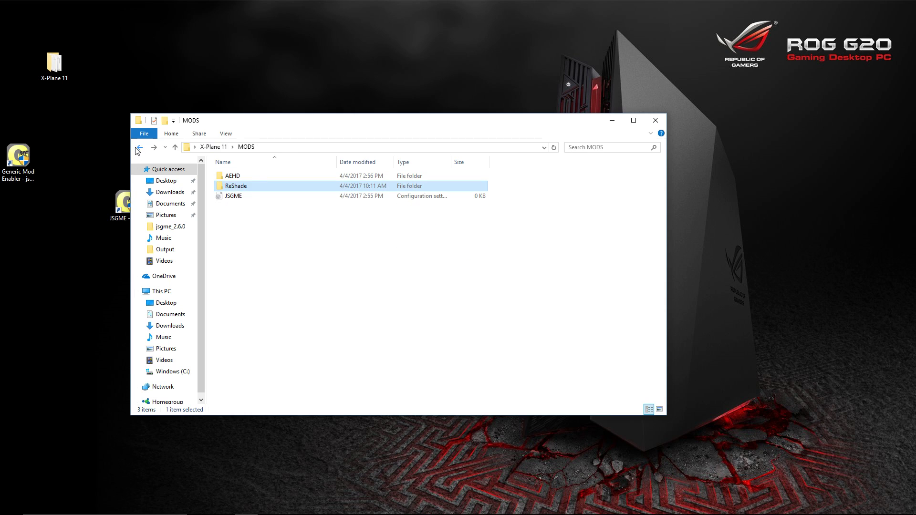
left_click(237, 177)
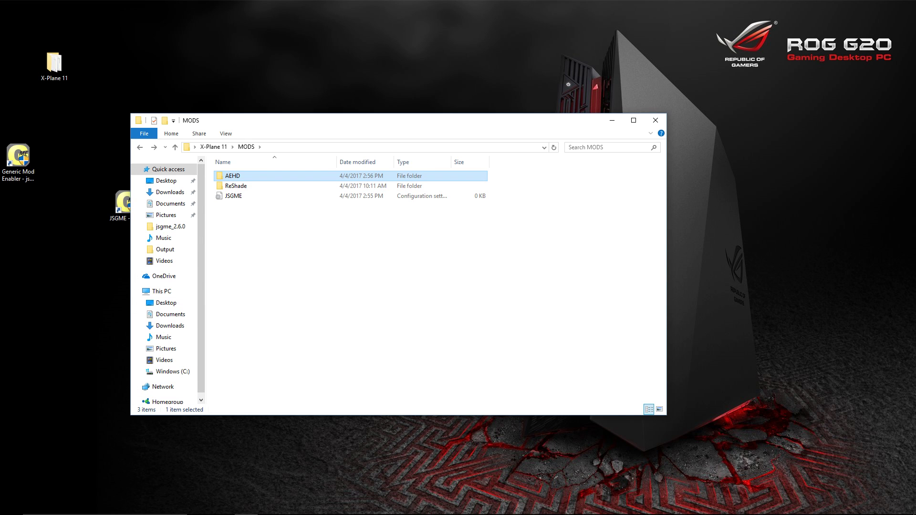
Switch to the Edge browser, close the YouTube Analytics page and open the X-Plane.Org forum's Downloads page.
key("alt+Tab")
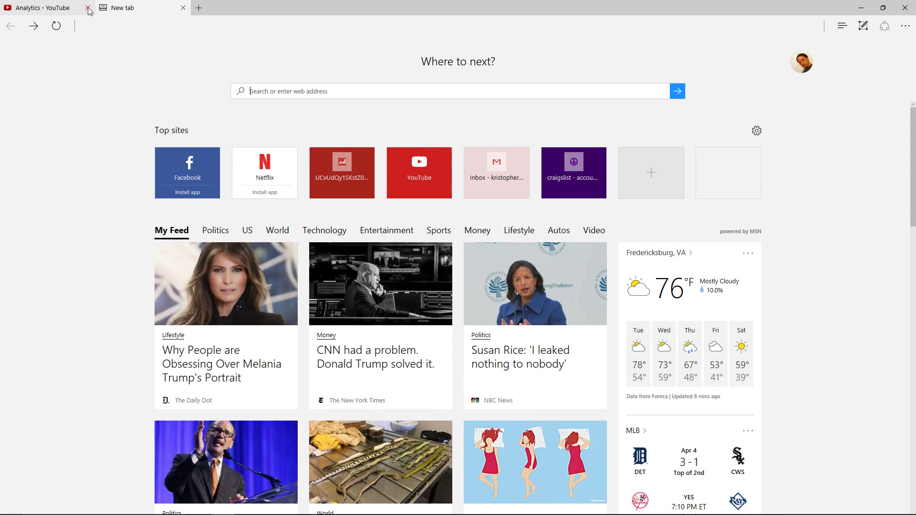
left_click(88, 7)
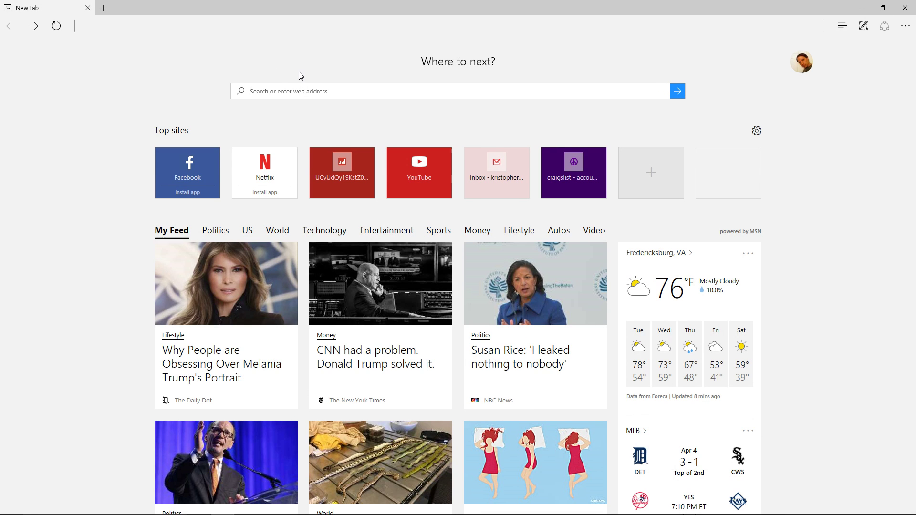
type("f")
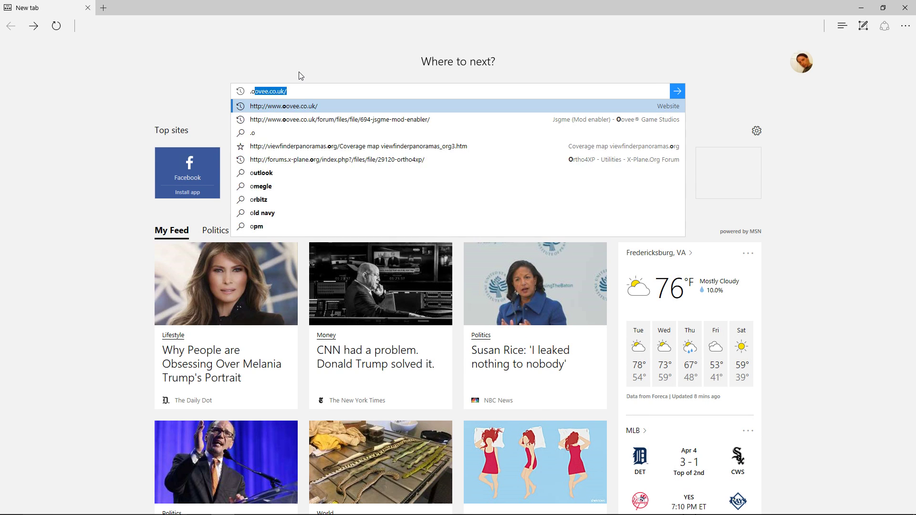
key("Escape")
type("x-plan")
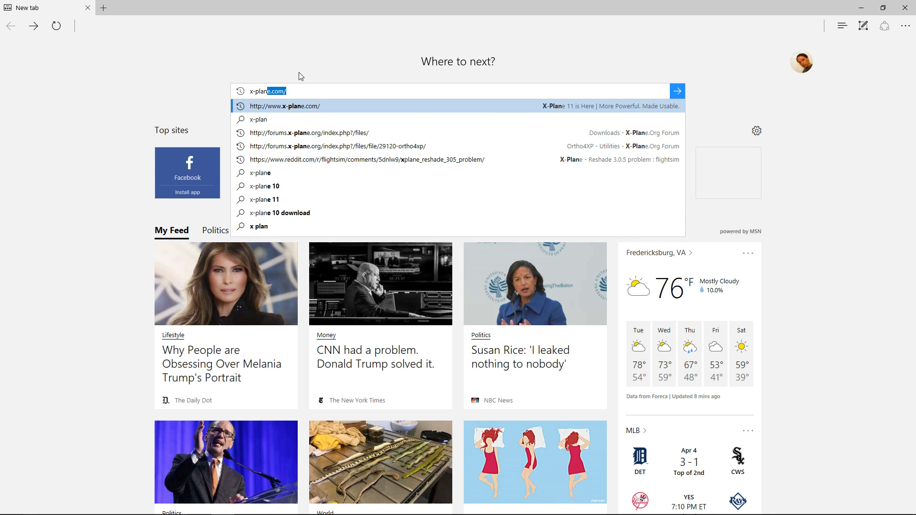
left_click(327, 135)
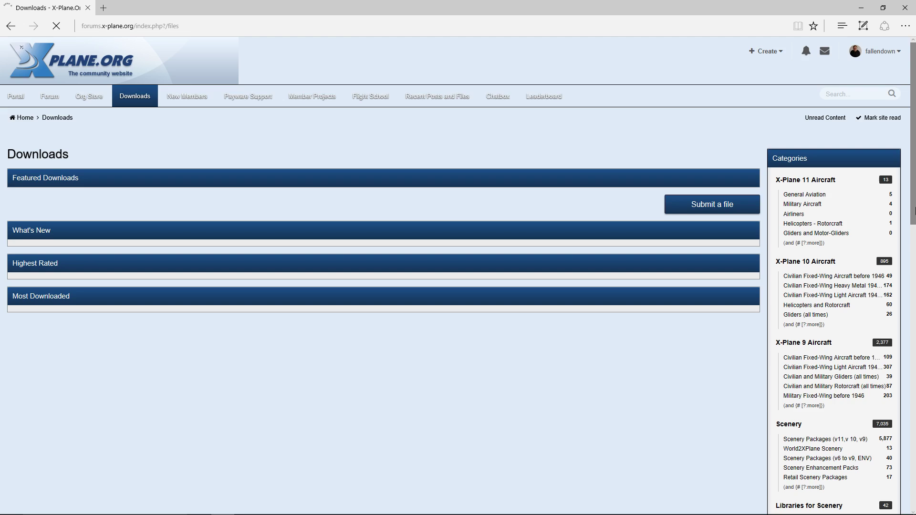
scroll(859, 291, "down", 6)
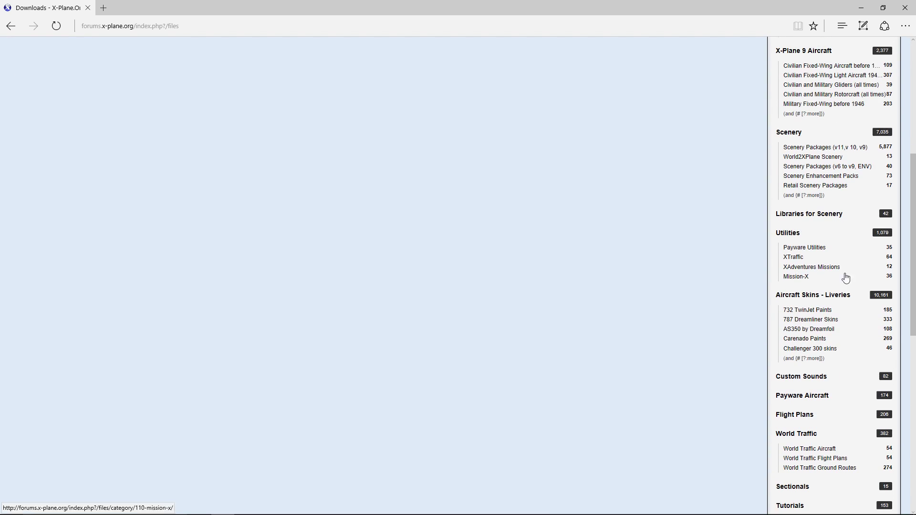
left_click(787, 234)
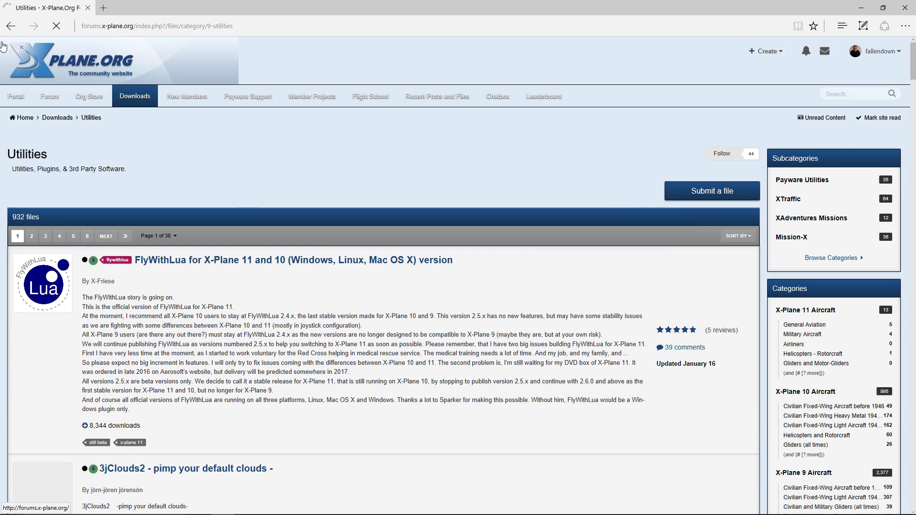
left_click(10, 26)
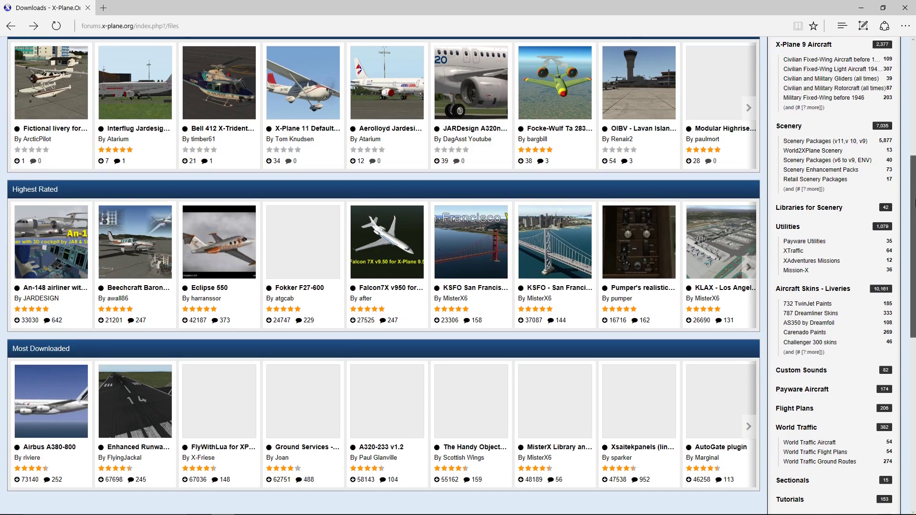
Open the Airport Environment HD file page from the Scenery Enhancement Packs subcategory of the Scenery downloads.
scroll(821, 161, "down", 2)
scroll(822, 161, "up", 2)
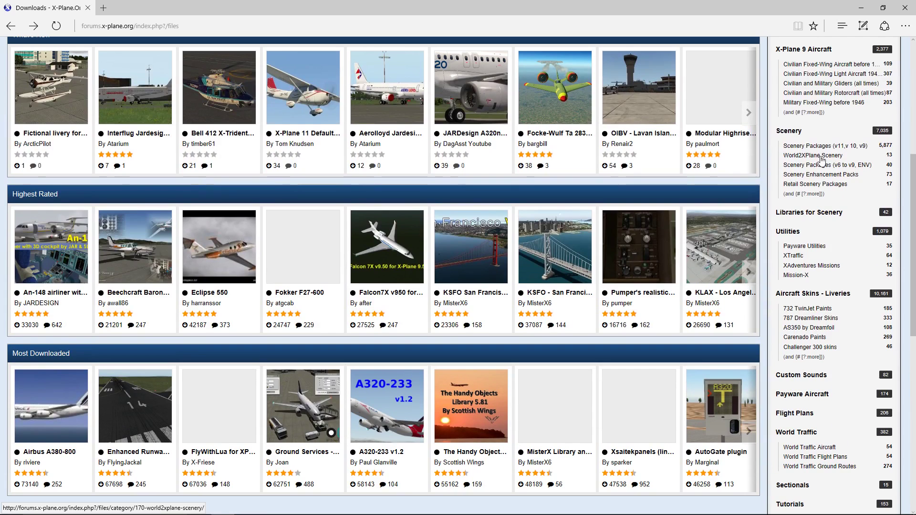
left_click(786, 133)
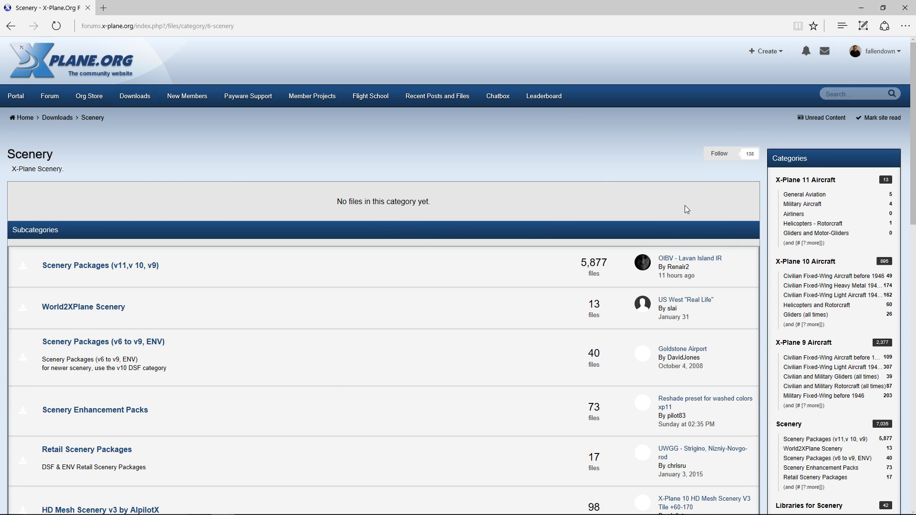
left_click(81, 415)
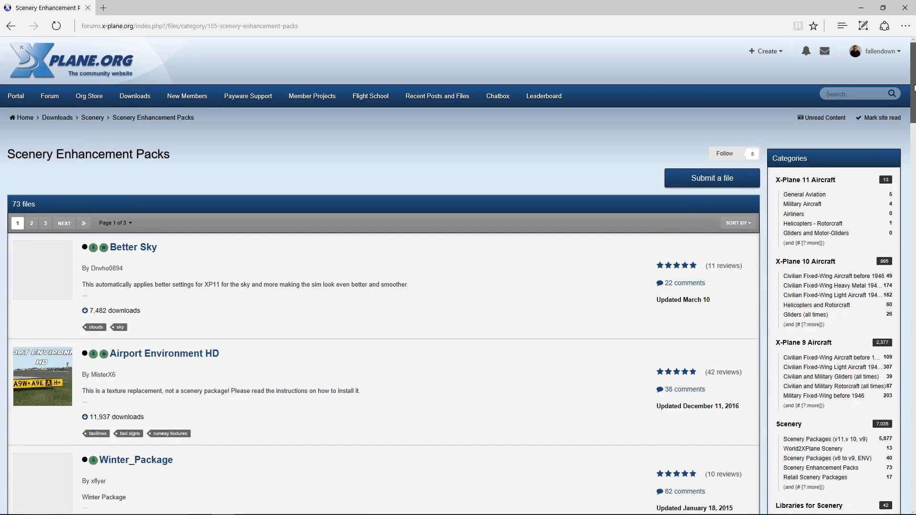
scroll(915, 115, "down", 5)
scroll(915, 128, "down", 1)
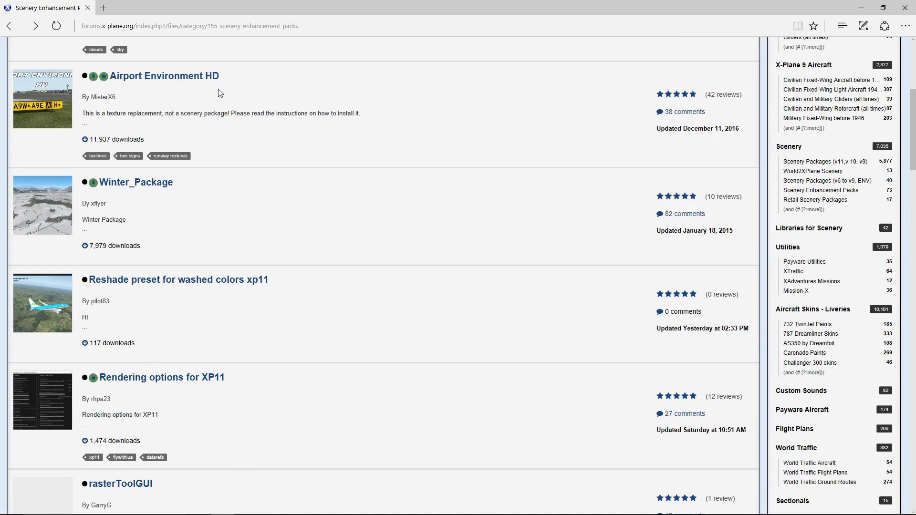
left_click(171, 85)
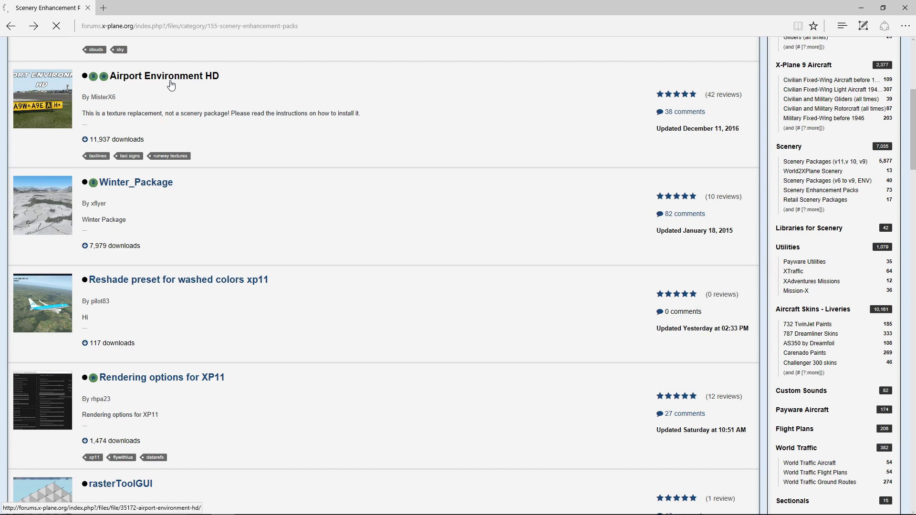
left_click(170, 77)
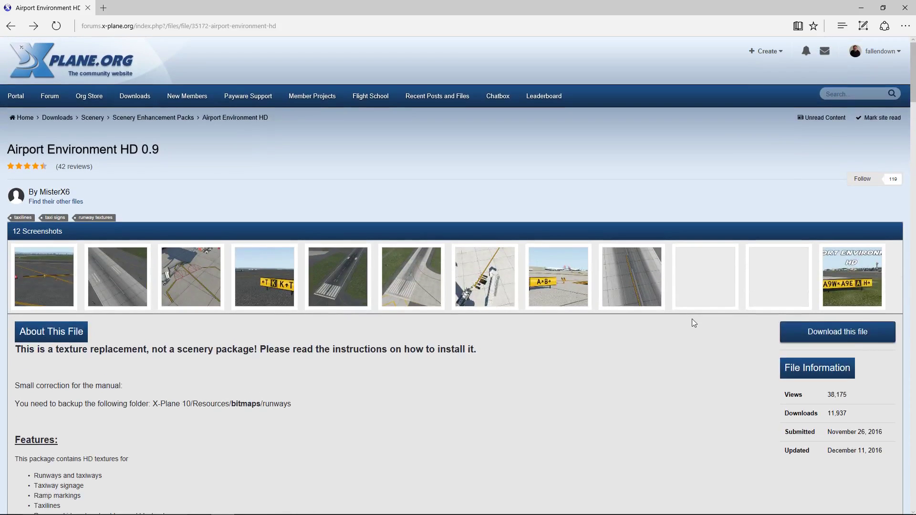
Download the Airport Environment HD 0.9 archive, then view the browser's download list and close it.
scroll(693, 323, "down", 1)
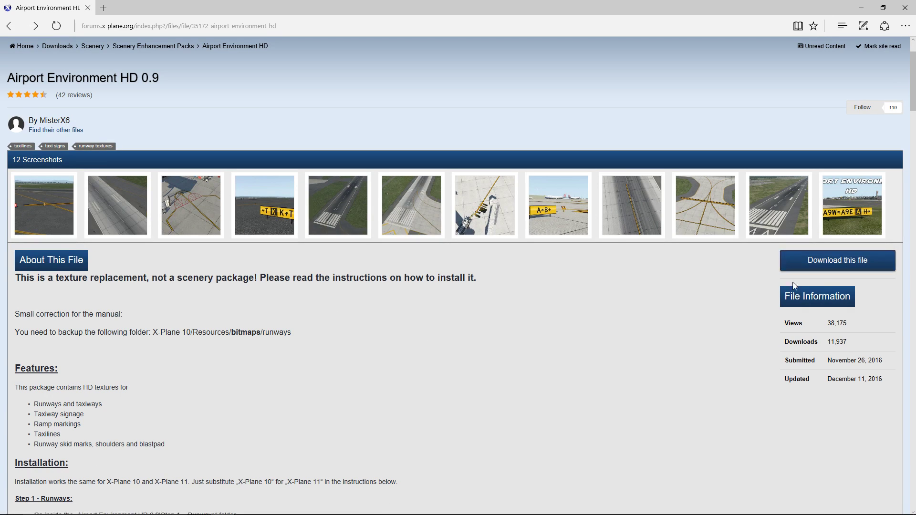
left_click(844, 260)
left_click(516, 501)
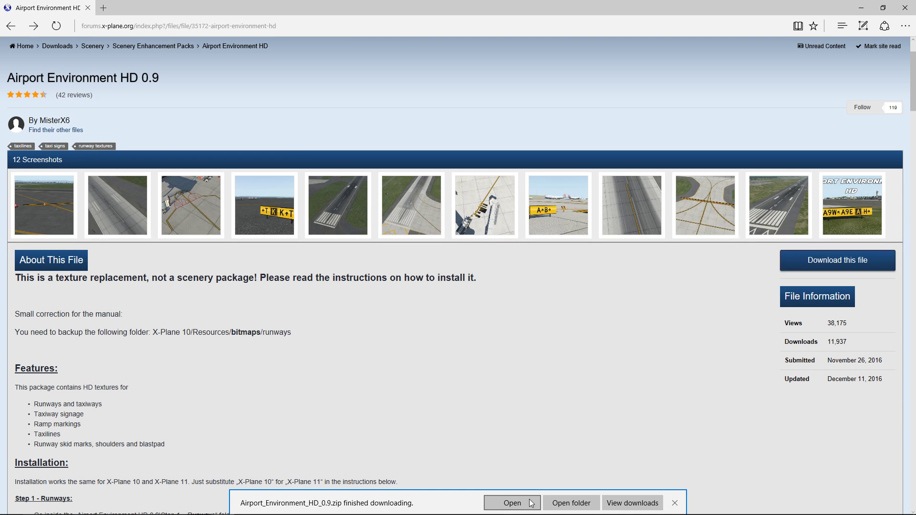
left_click(633, 503)
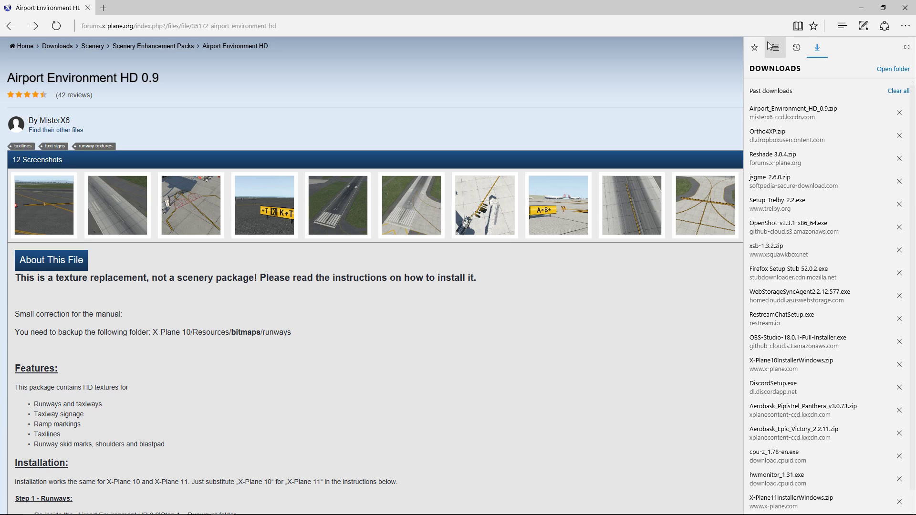
left_click(719, 85)
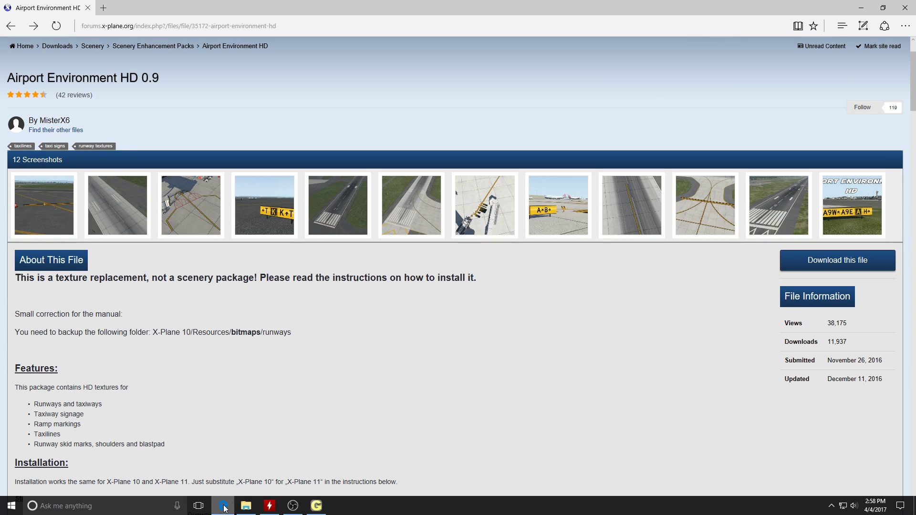
Open a new File Explorer window on Downloads and extract the Airport_Environment_HD_0.9 archive there.
right_click(255, 504)
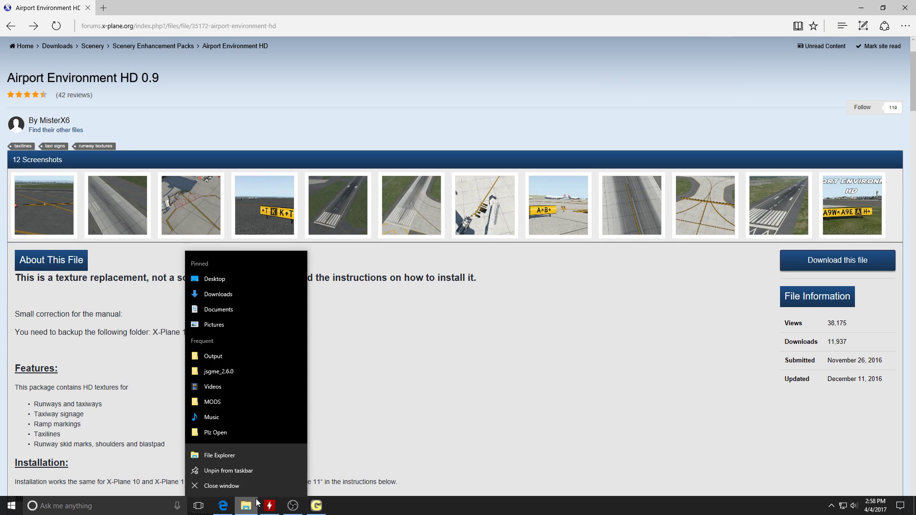
left_click(248, 453)
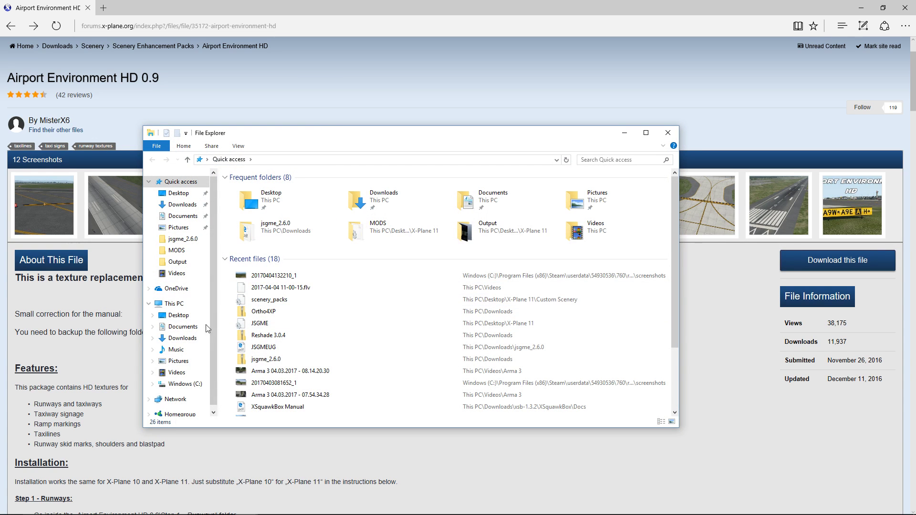
left_click(184, 339)
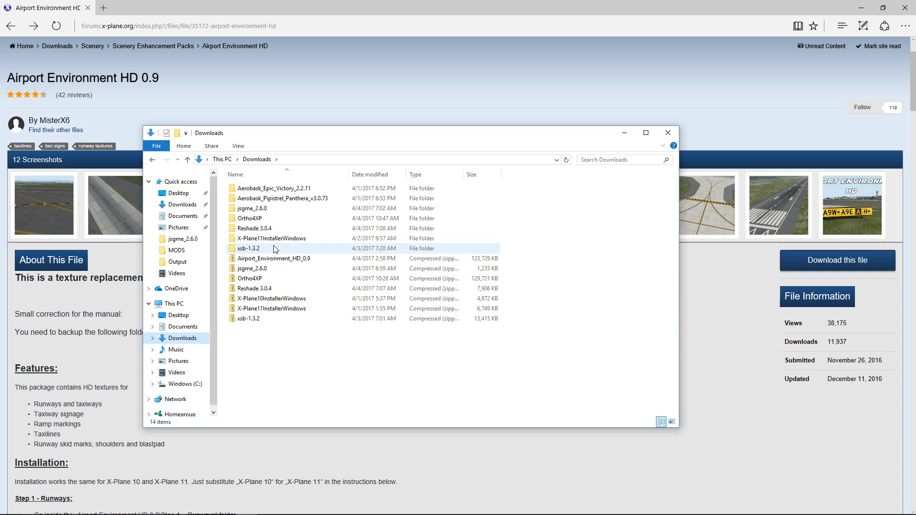
left_click(287, 260)
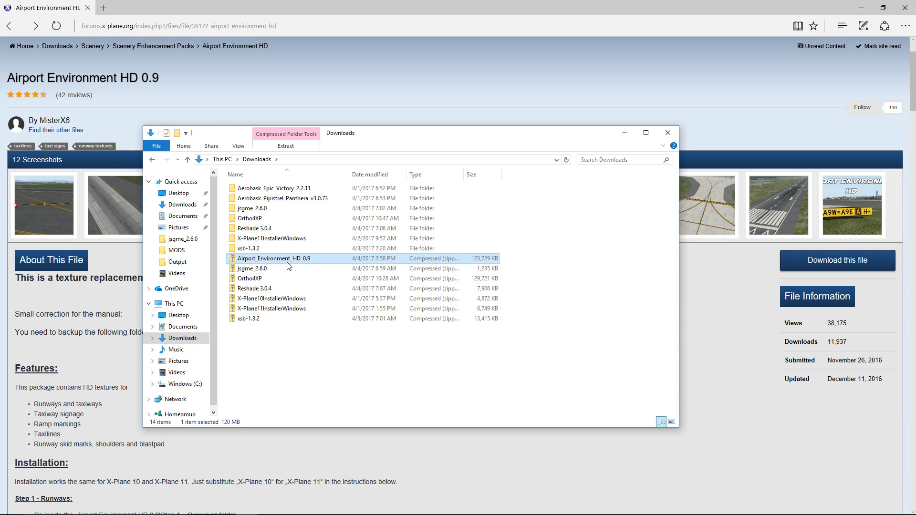
right_click(287, 260)
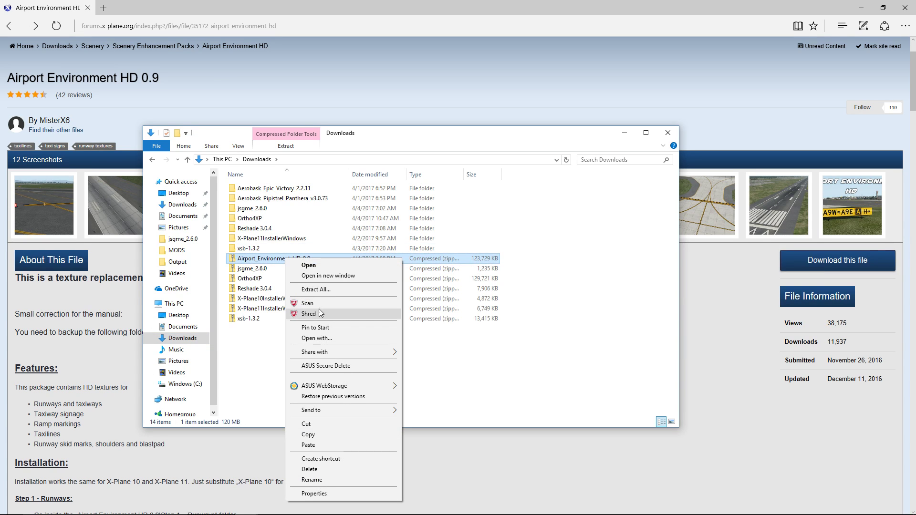
left_click(325, 288)
left_click(544, 354)
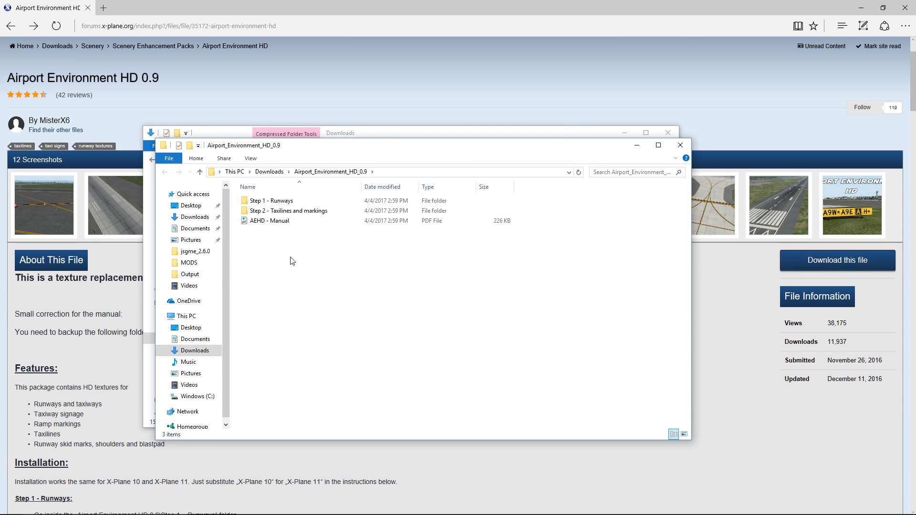
Examine the contents of the Step 1 - Runways folder and return to the Airport_Environment_HD_0.9 folder.
left_click(297, 205)
double_click(297, 204)
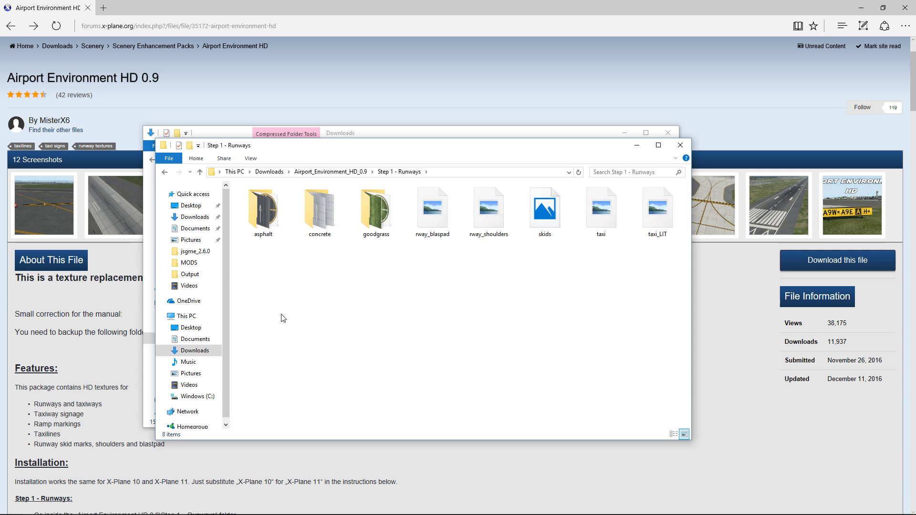
left_click(165, 172)
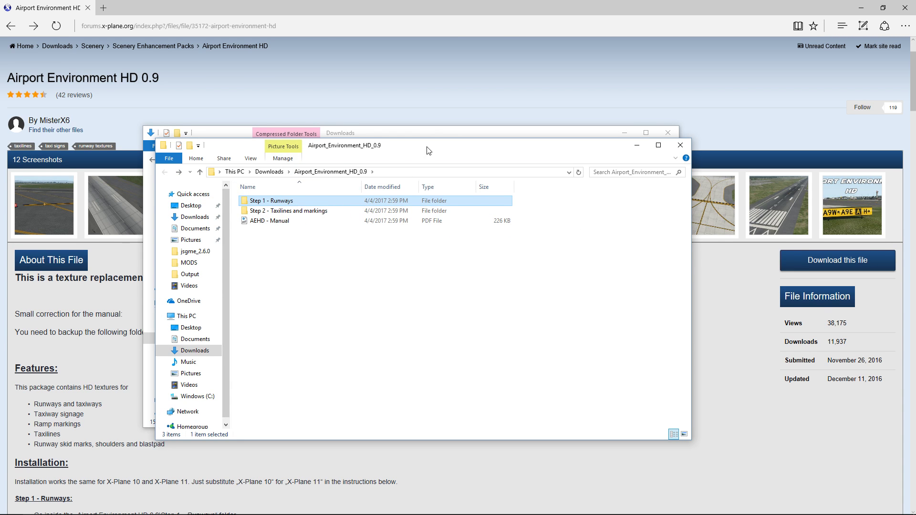
Arrange the Airport_Environment_HD_0.9 and Downloads windows side by side and browse the Downloads window to X-Plane 11\Resources\bitmaps.
left_click_drag(427, 151, 915, 62)
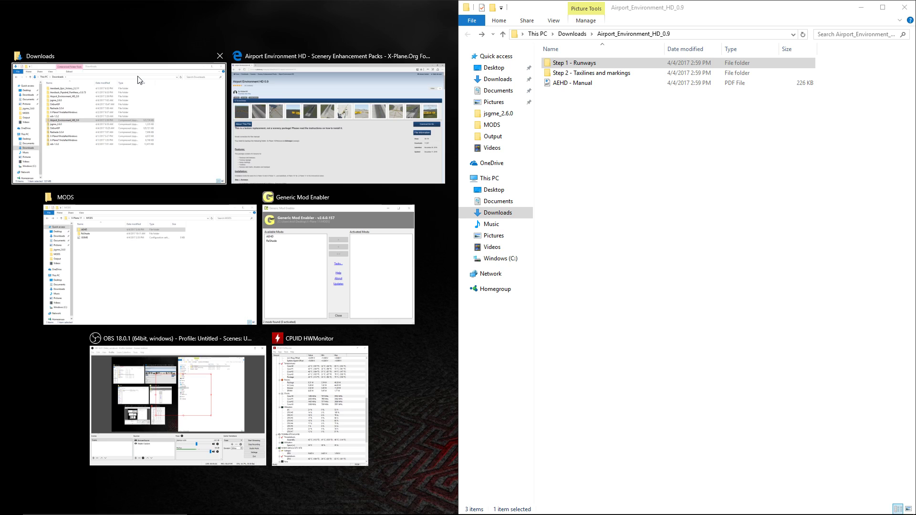
left_click(138, 79)
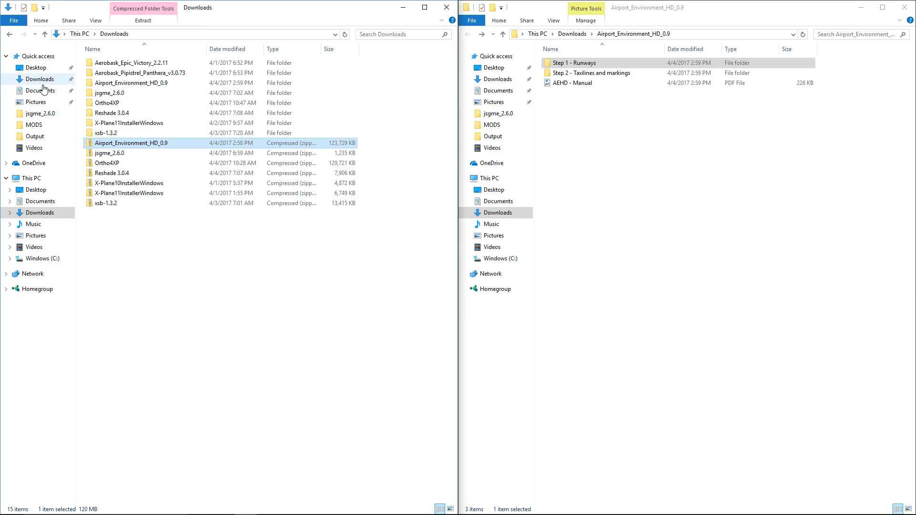
left_click(36, 67)
double_click(110, 73)
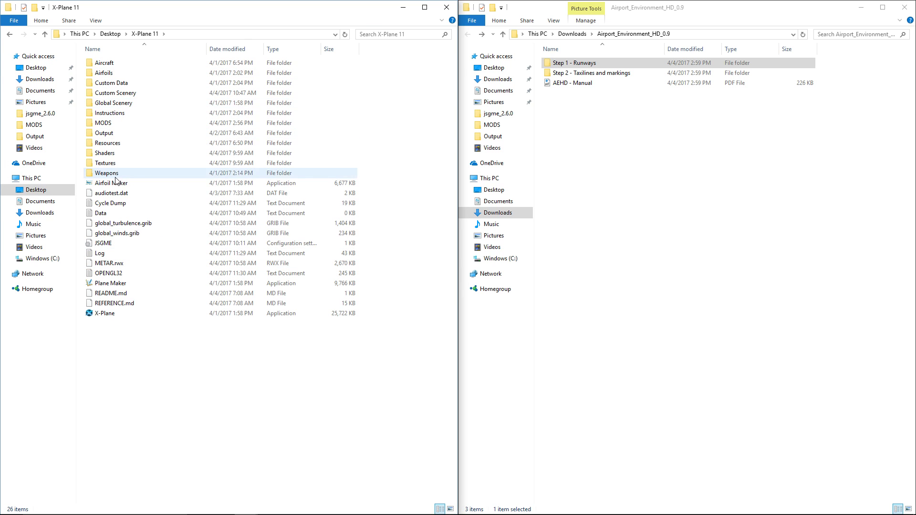
double_click(107, 143)
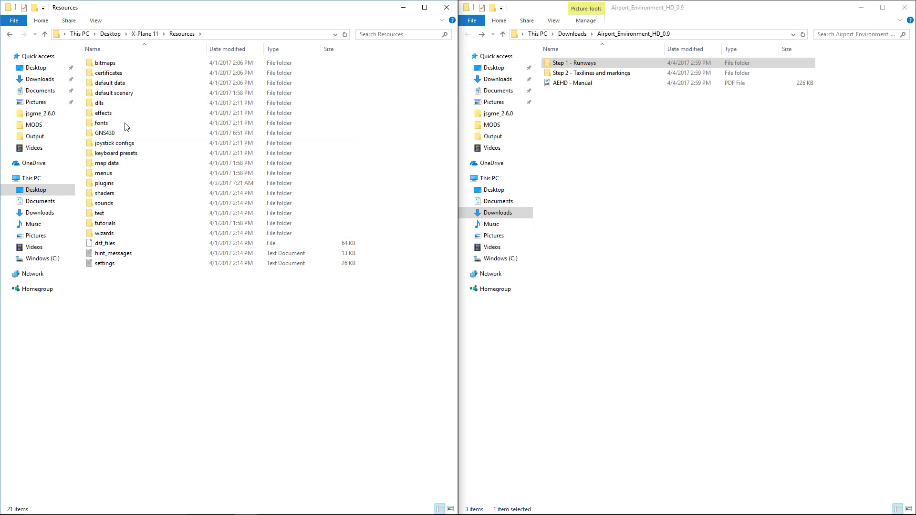
double_click(138, 66)
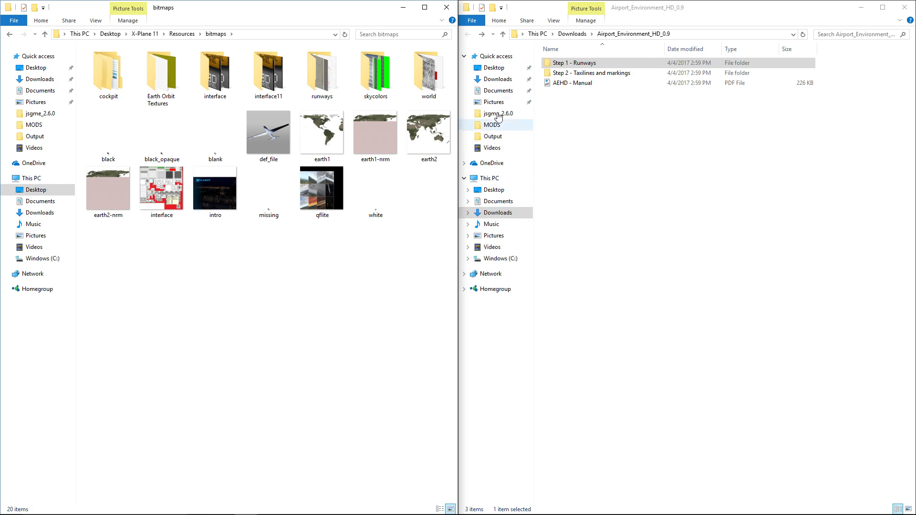
Show the AEHD folder inside MODS in the Airport_Environment_HD_0.9 window and copy the bitmaps folder's path from the other window.
left_click(499, 126)
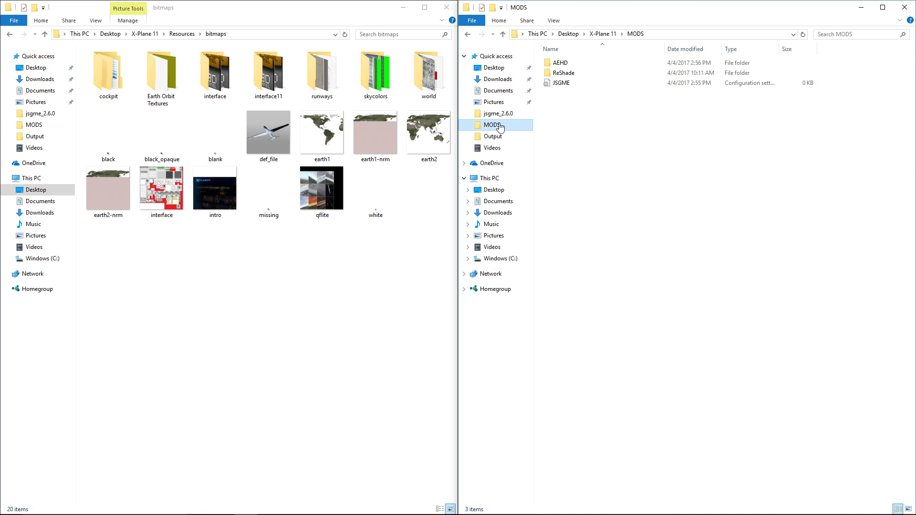
double_click(559, 62)
left_click(227, 34)
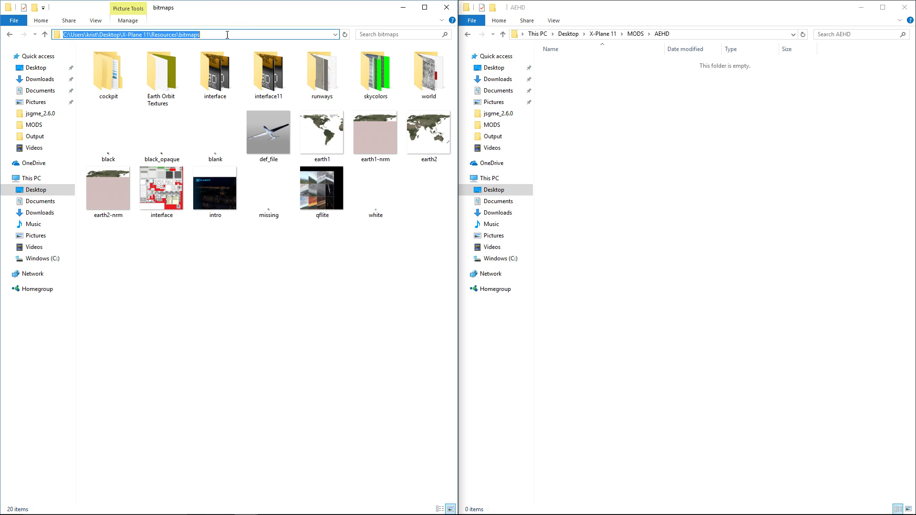
right_click(162, 36)
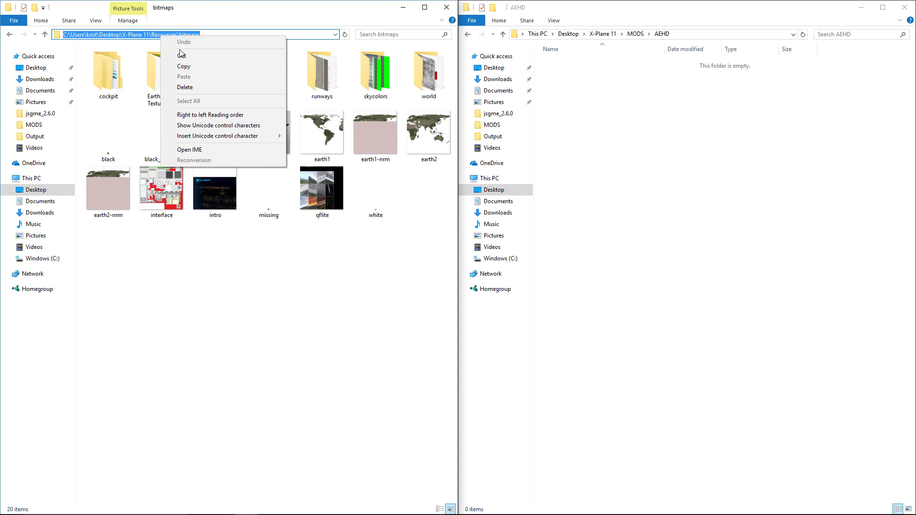
left_click(181, 67)
left_click(567, 77)
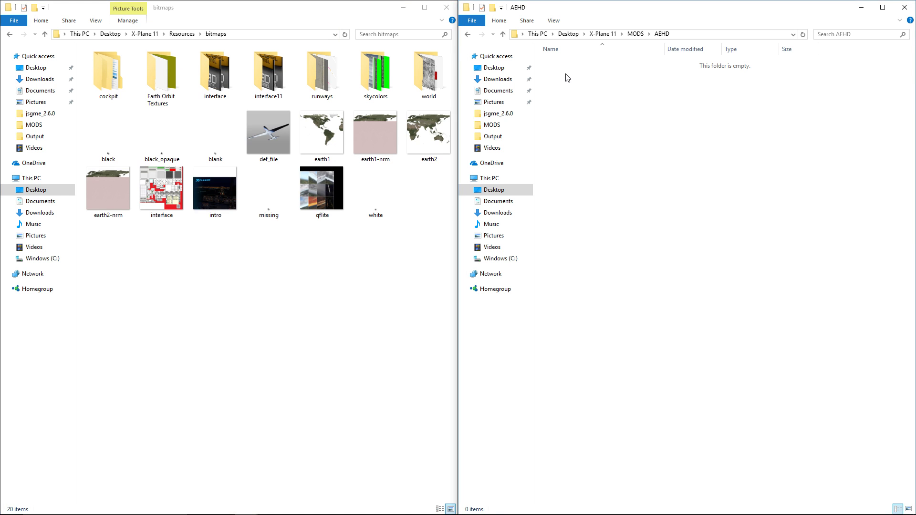
right_click(567, 76)
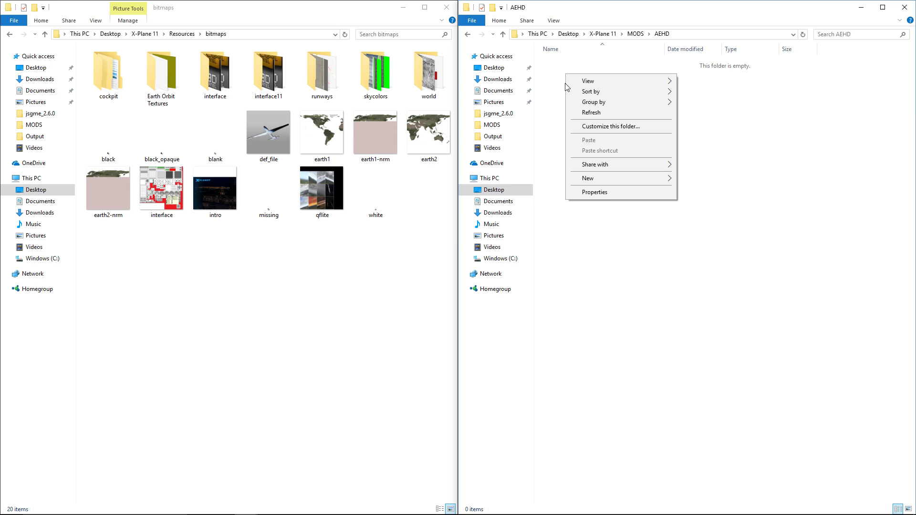
left_click(556, 65)
right_click(571, 66)
left_click(560, 78)
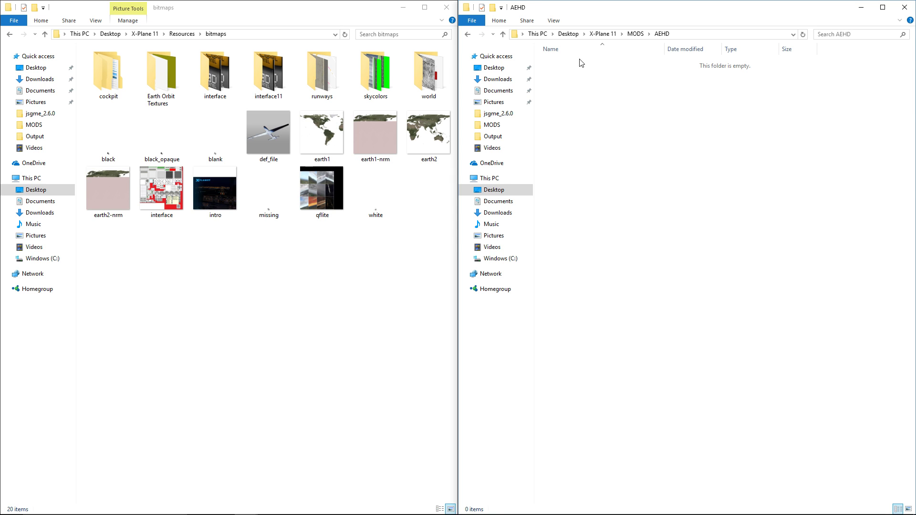
right_click(565, 67)
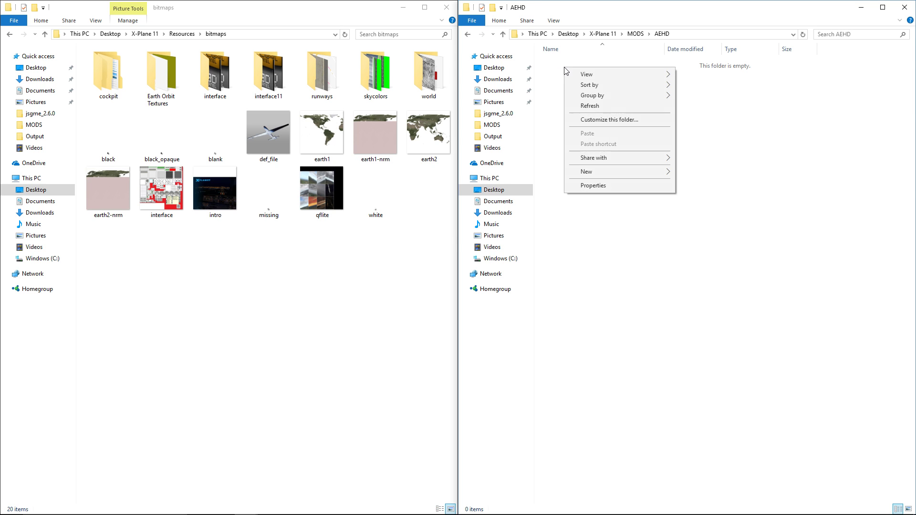
left_click(547, 84)
Create a folder named Resources inside the MODS\AEHD folder.
right_click(557, 75)
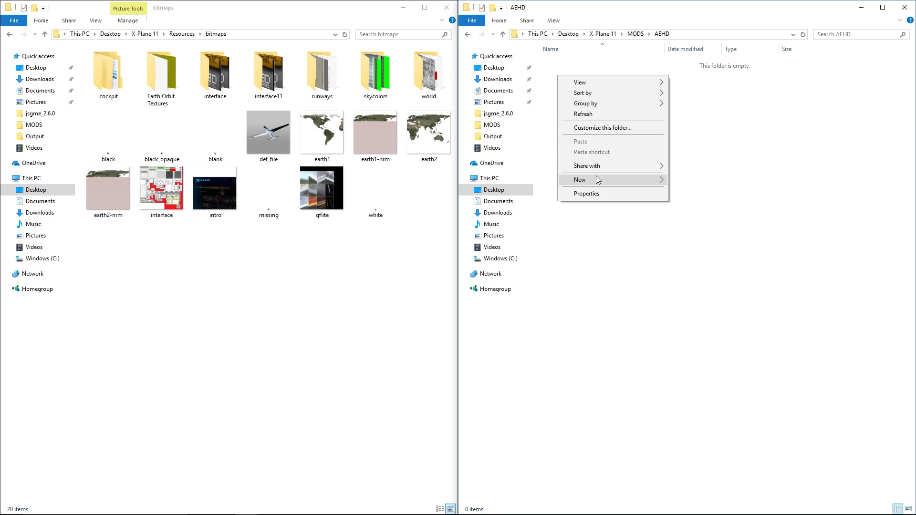
mouse_move(632, 178)
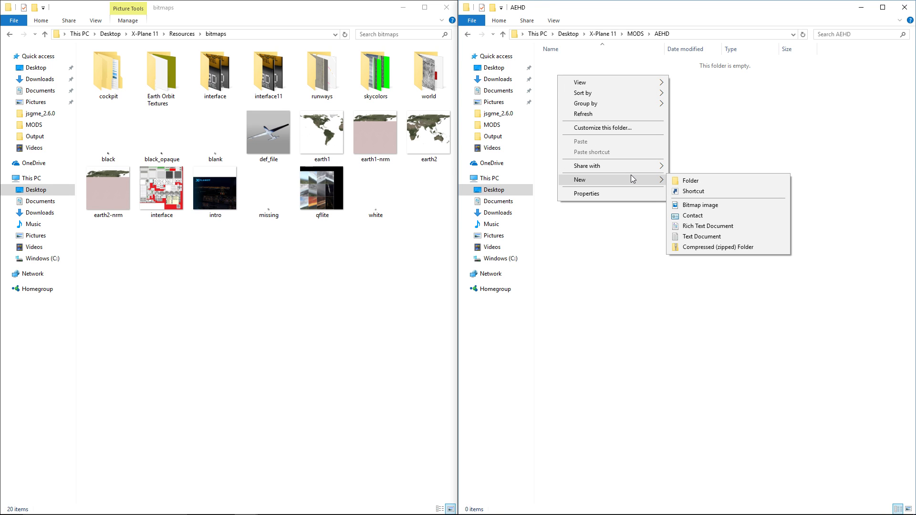
left_click(686, 180)
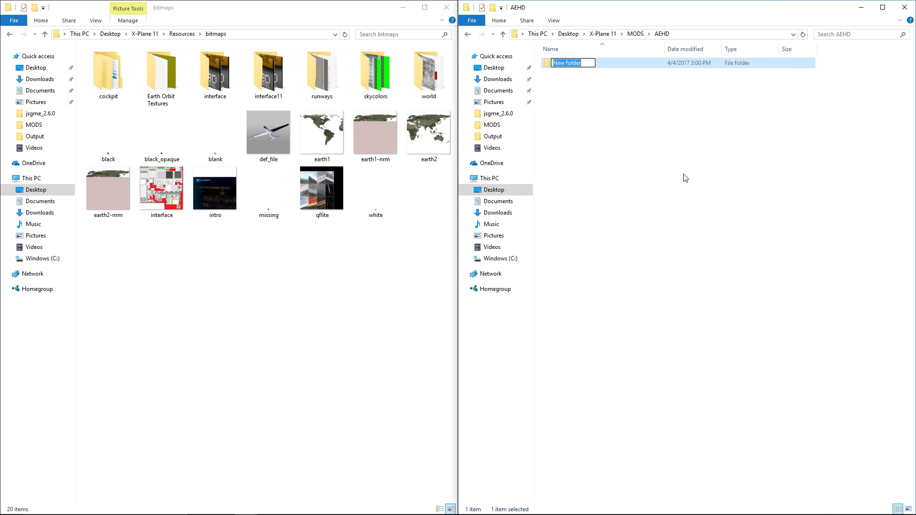
type("Resources")
key("Return")
Open the new Resources folder in AEHD and create a folder named bitmaps inside it.
double_click(556, 64)
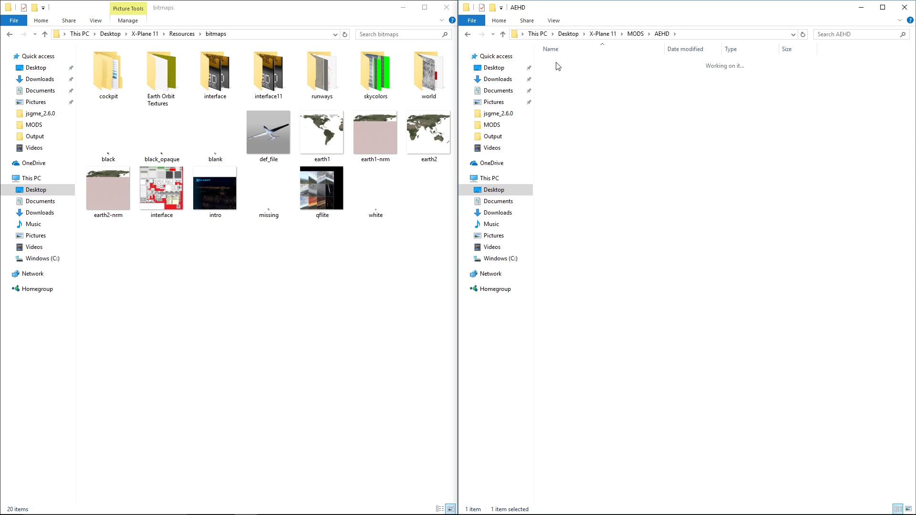
right_click(555, 78)
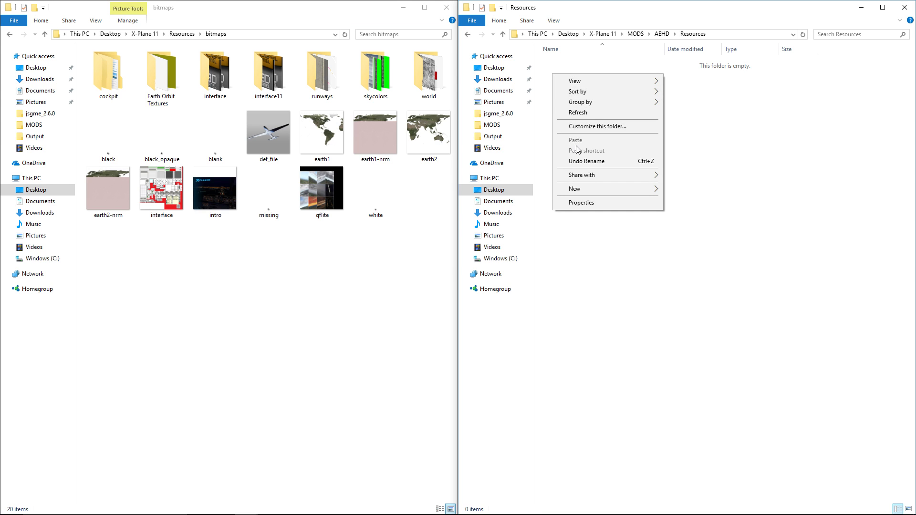
mouse_move(620, 189)
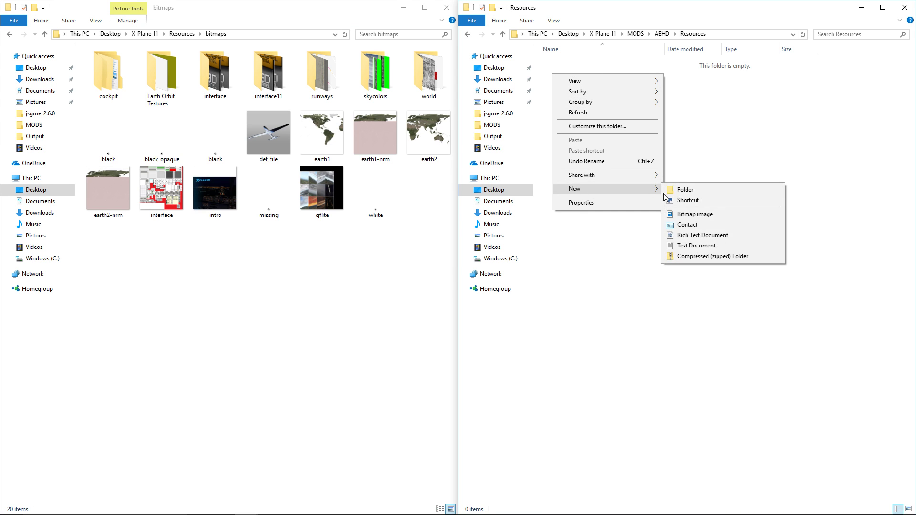
left_click(682, 189)
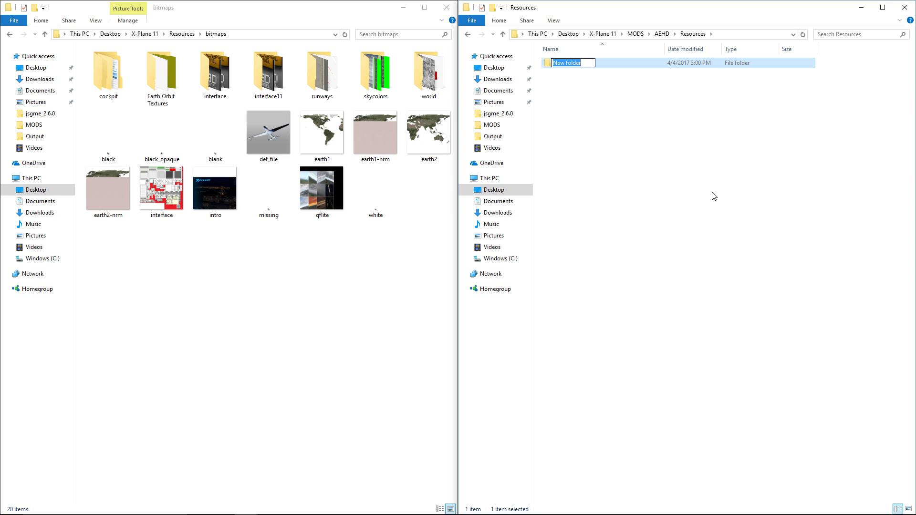
type("bitmaps")
key("Return")
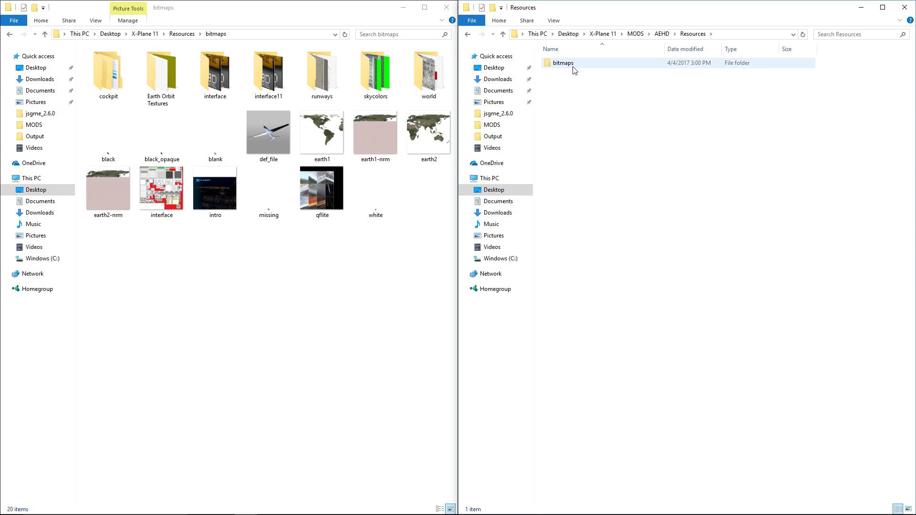
Open the new bitmaps folder and browse the other window to Downloads\Airport_Environment_HD_0.9\Step 1 - Runways.
double_click(572, 66)
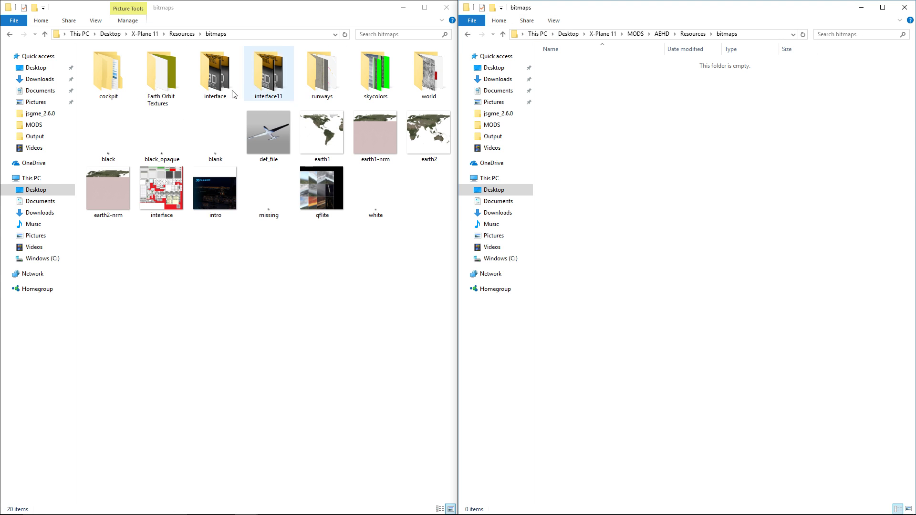
left_click(38, 215)
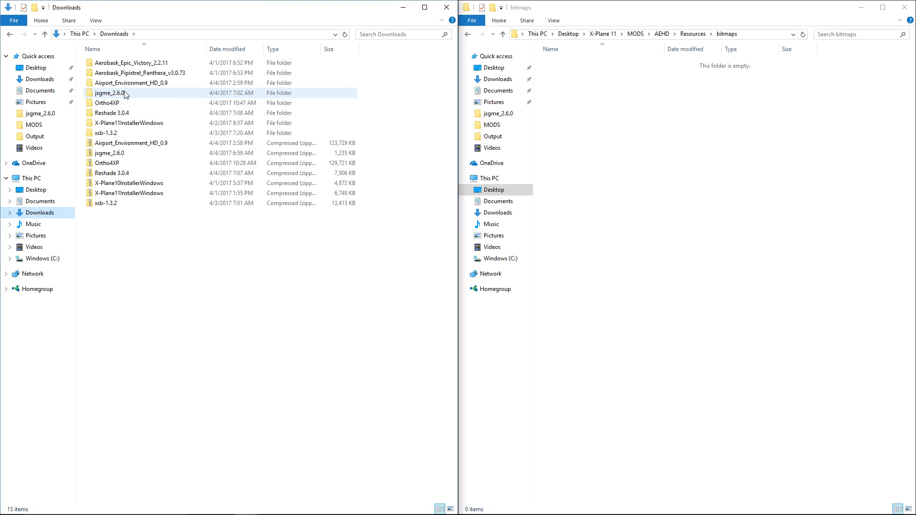
left_click(130, 85)
double_click(129, 85)
double_click(122, 62)
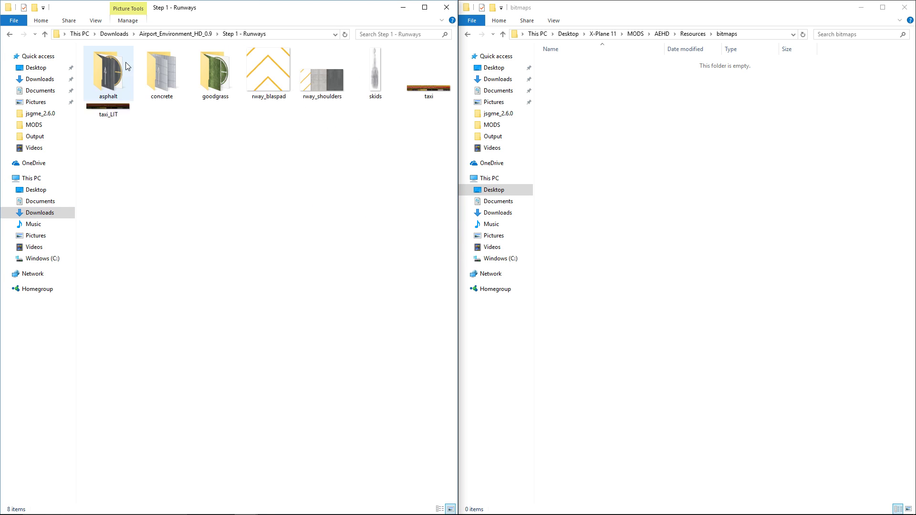
Create a folder named Runways inside AEHD\Resources\bitmaps.
right_click(569, 74)
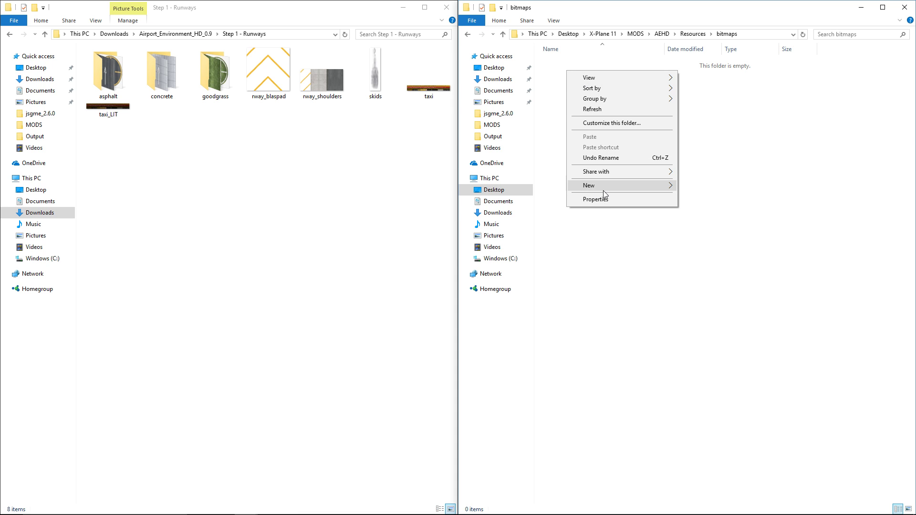
mouse_move(604, 194)
left_click(731, 187)
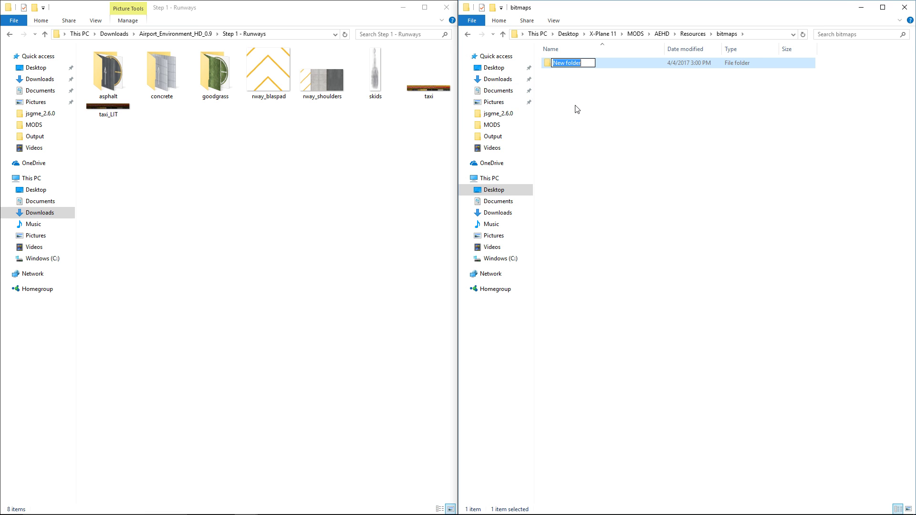
type("Runways")
left_click(665, 132)
Move all files and folders from Step 1 - Runways into the new AEHD\Resources\bitmaps\Runways folder.
double_click(565, 67)
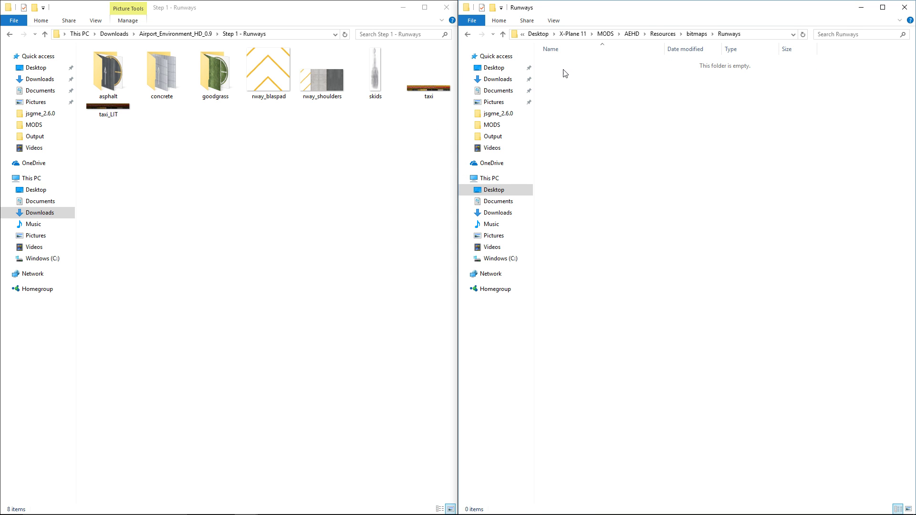
left_click_drag(113, 259, 427, 55)
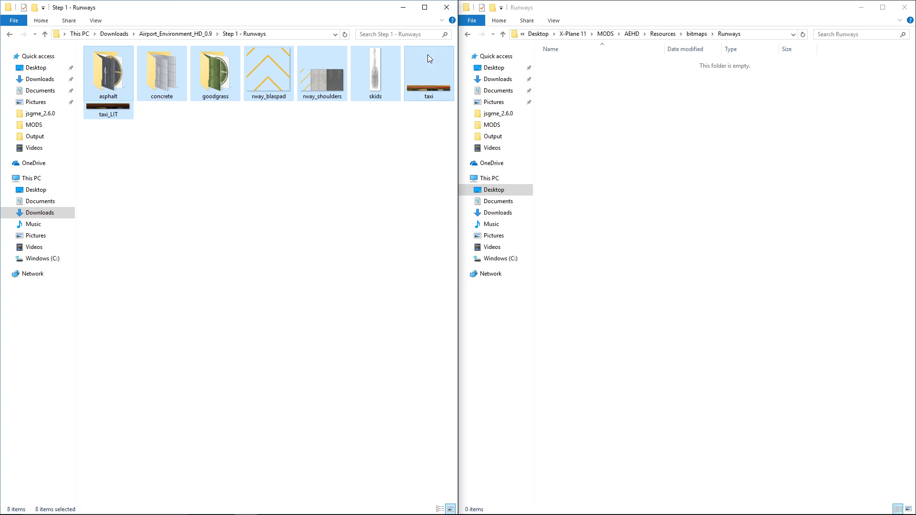
left_click_drag(108, 76, 608, 113)
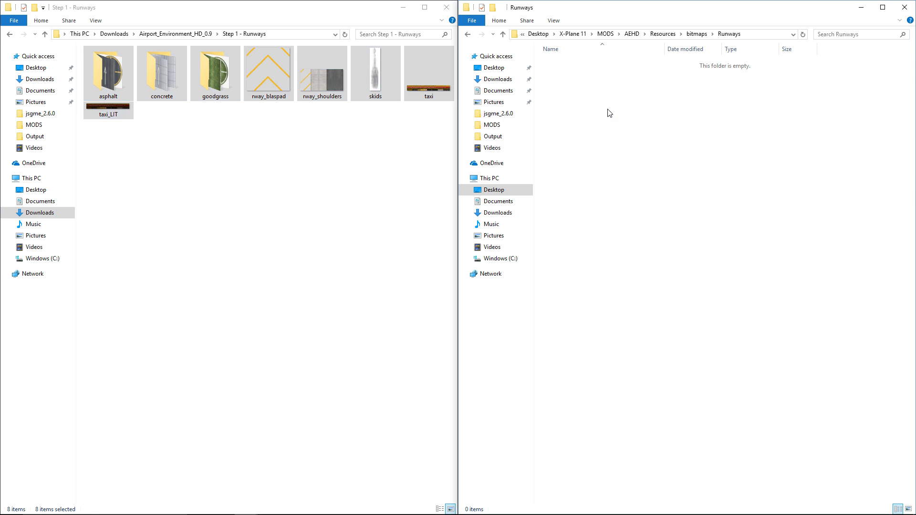
left_click(580, 216)
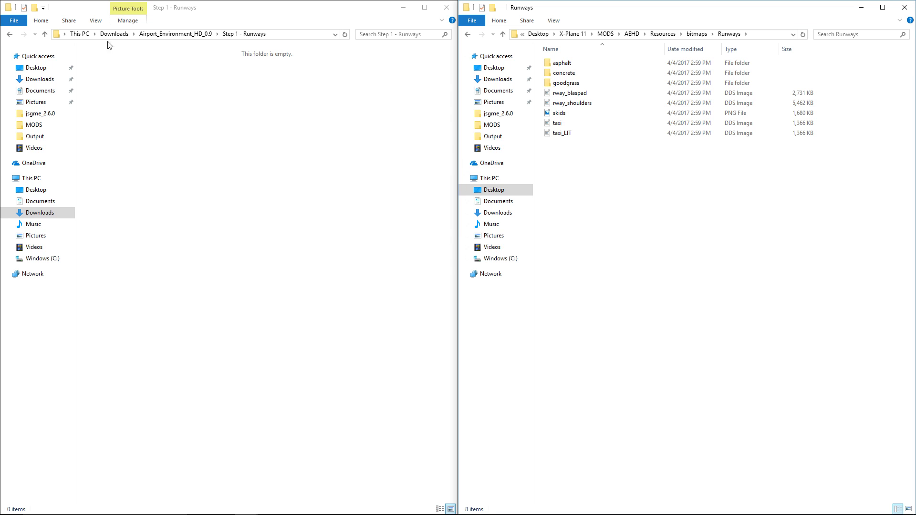
Copy the AEHD_Ramps and AEHD_Taxilines folders from Step 2 - Taxilines and markings into X-Plane 11\Custom Scenery.
left_click(9, 34)
left_click(10, 34)
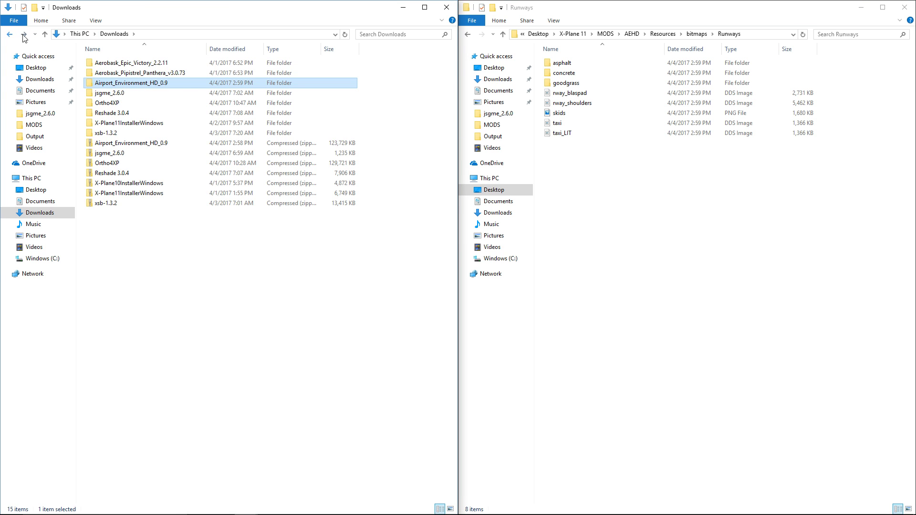
left_click(23, 35)
double_click(139, 74)
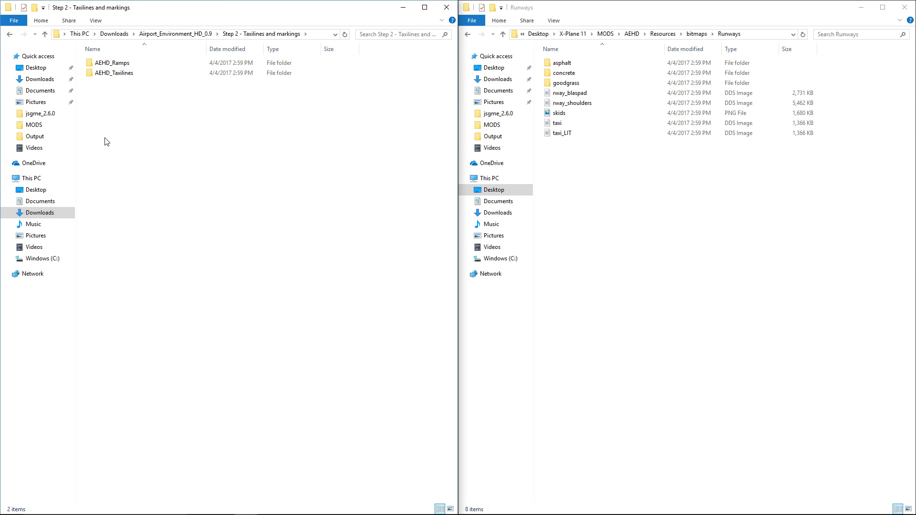
left_click_drag(105, 139, 152, 65)
right_click(151, 64)
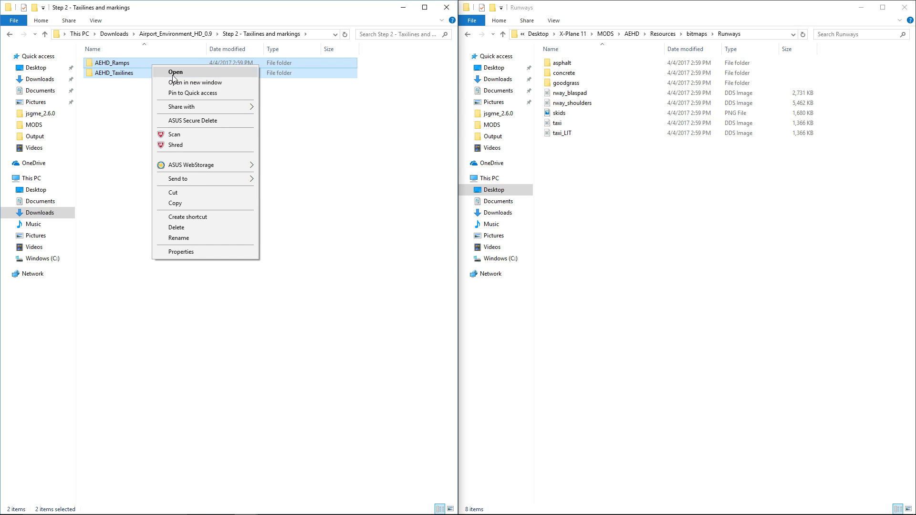
left_click(201, 202)
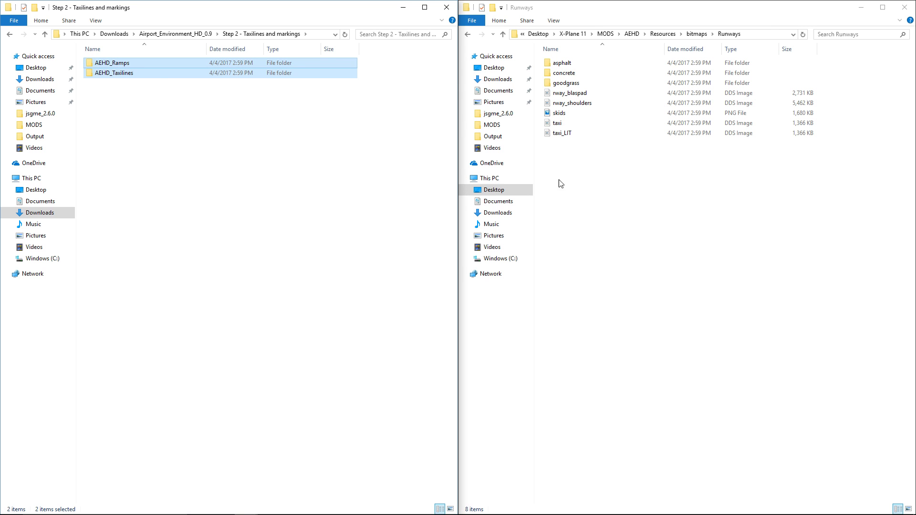
left_click(578, 34)
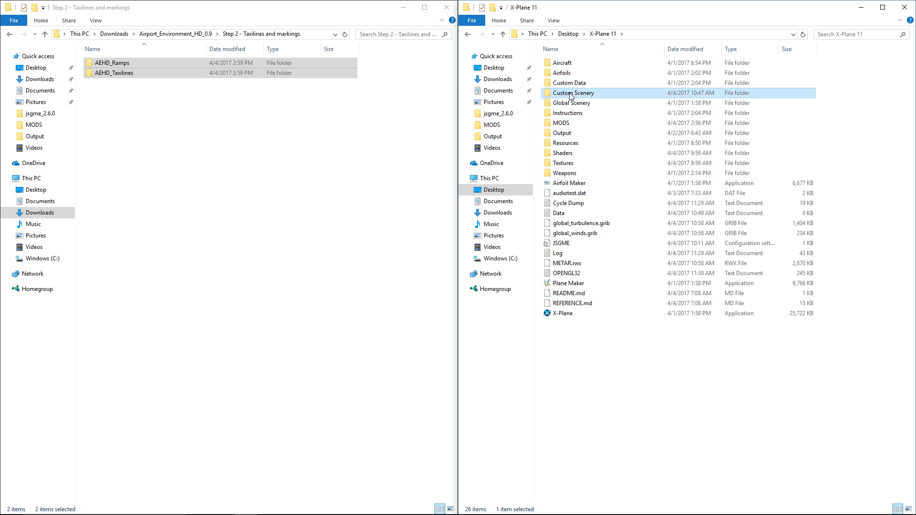
double_click(572, 93)
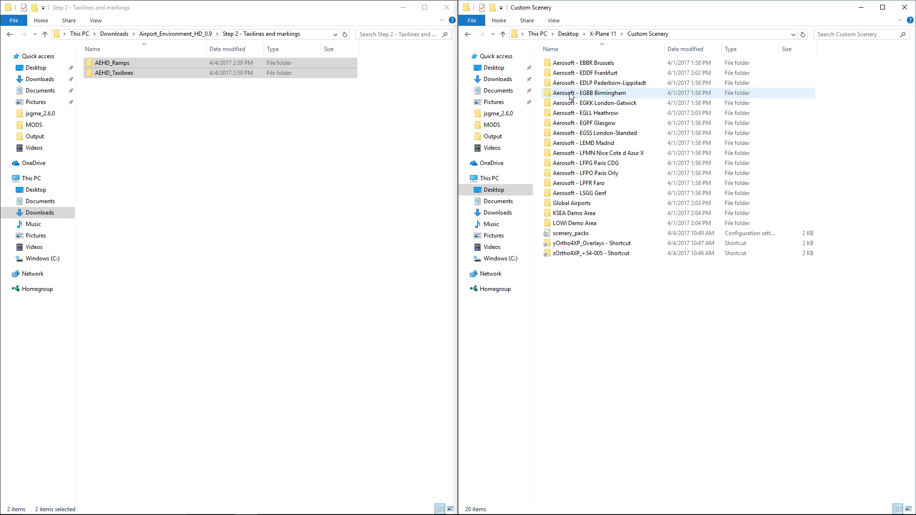
right_click(570, 289)
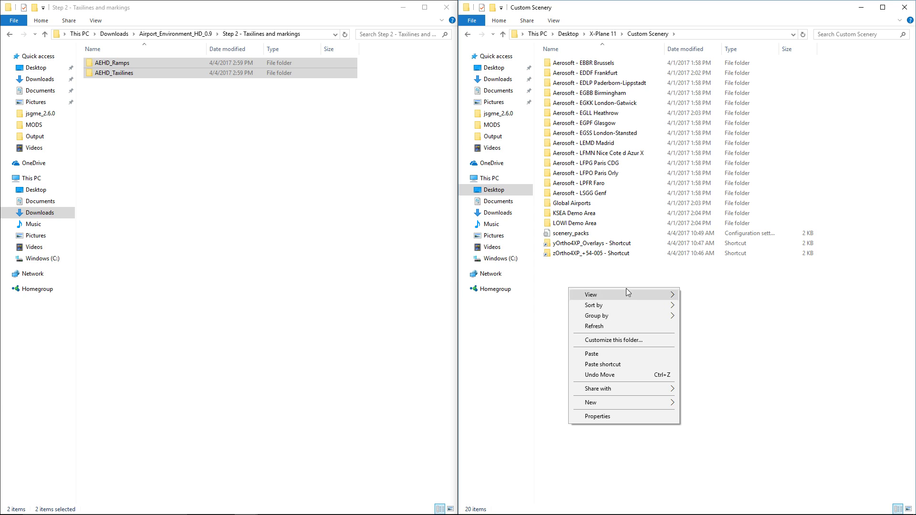
left_click(618, 354)
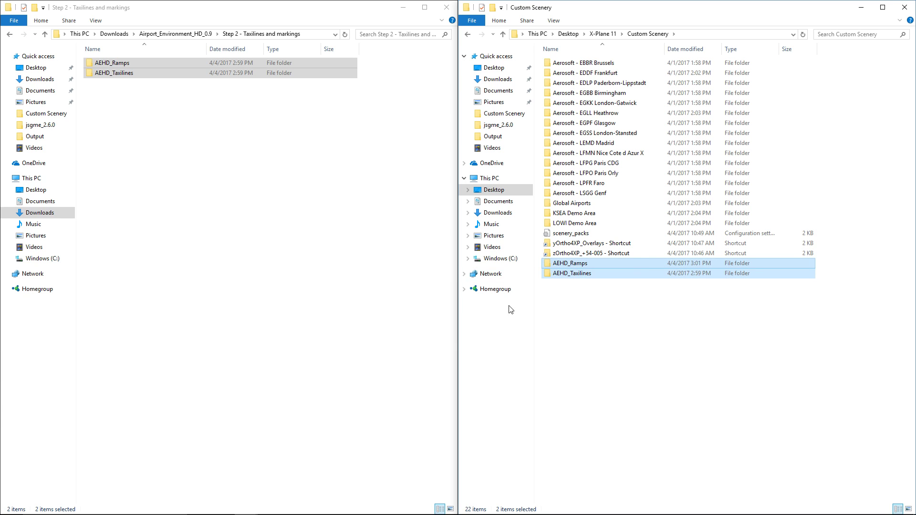
Check the Step 1 - Runways folder and return to the Airport_Environment_HD_0.9 folder.
left_click(9, 37)
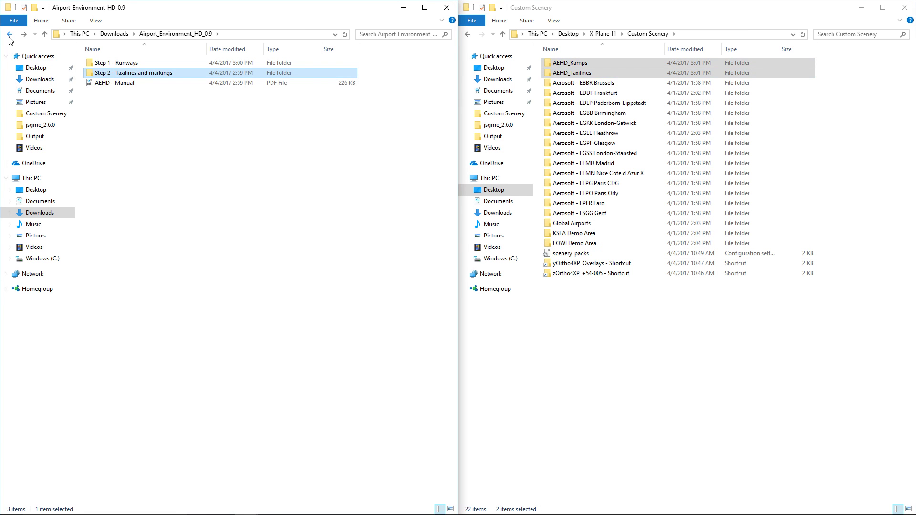
double_click(126, 64)
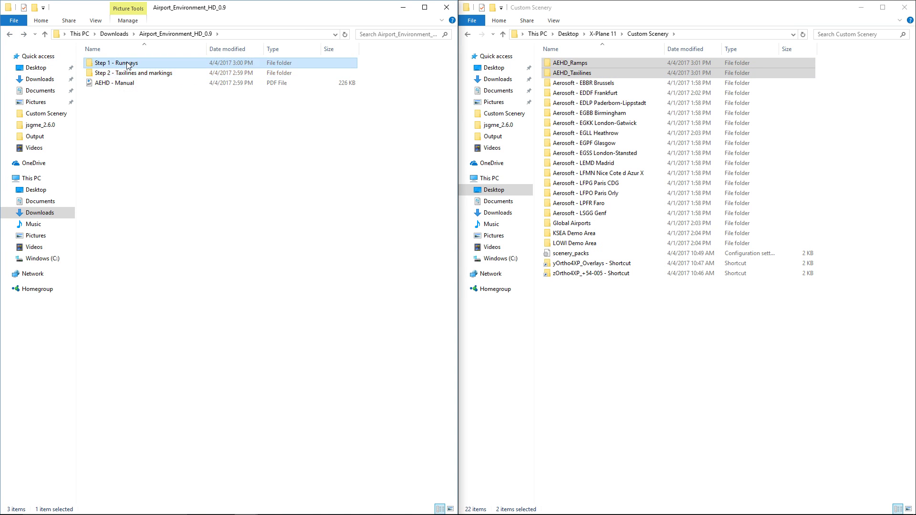
left_click(10, 34)
Browse the X-Plane 11 window to MODS\AEHD\Resources\bitmaps to review the mod's folder structure.
left_click(468, 36)
double_click(561, 124)
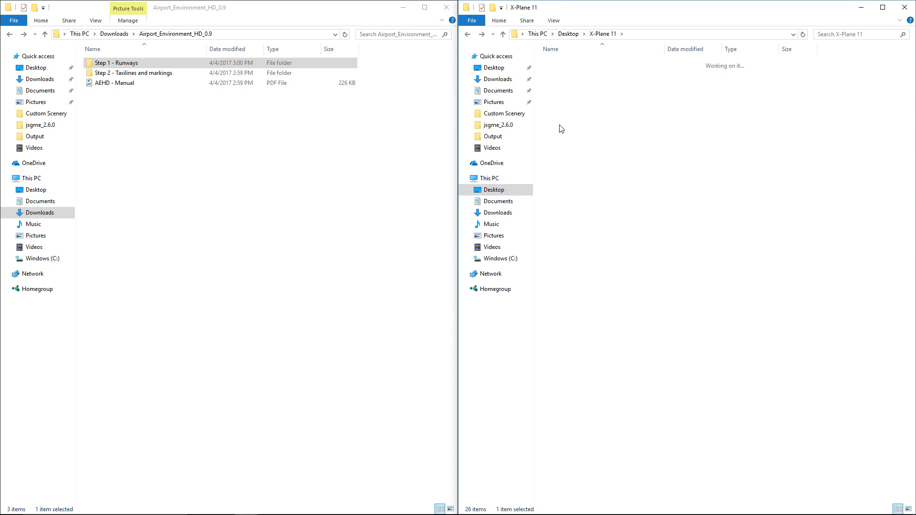
left_click(560, 65)
double_click(560, 64)
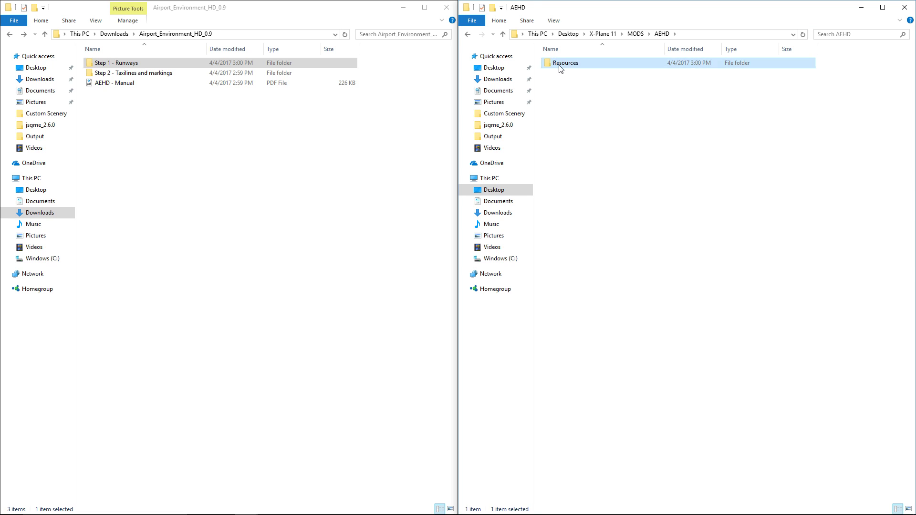
double_click(559, 64)
double_click(560, 65)
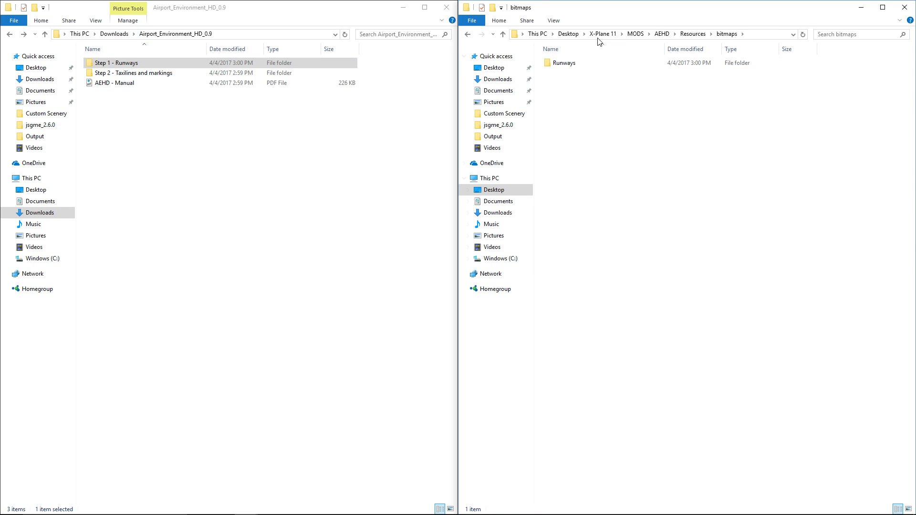
Return to the X-Plane 11 folder and open its own Resources folder to compare the structure.
left_click(467, 35)
left_click(467, 34)
left_click(467, 34)
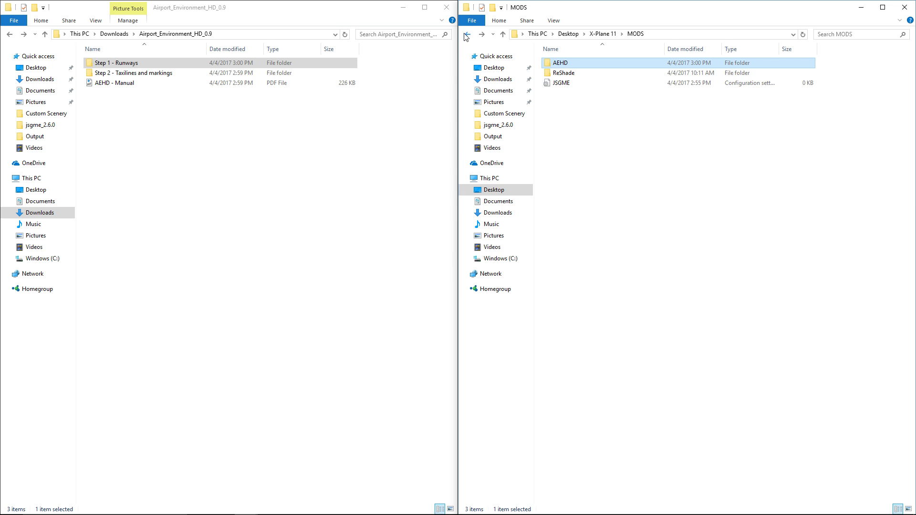
left_click(467, 35)
double_click(597, 143)
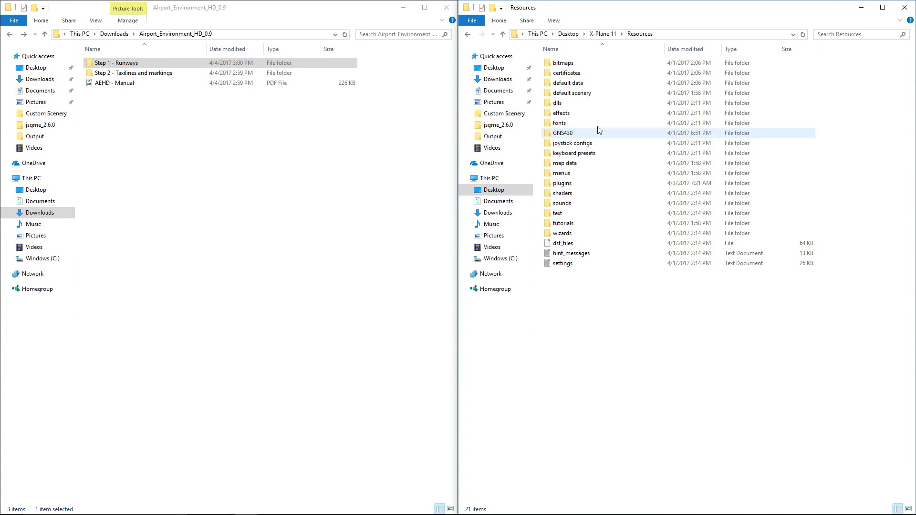
Check the folder names inside X-Plane 11\Resources\bitmaps and return to the X-Plane 11 folder.
double_click(592, 66)
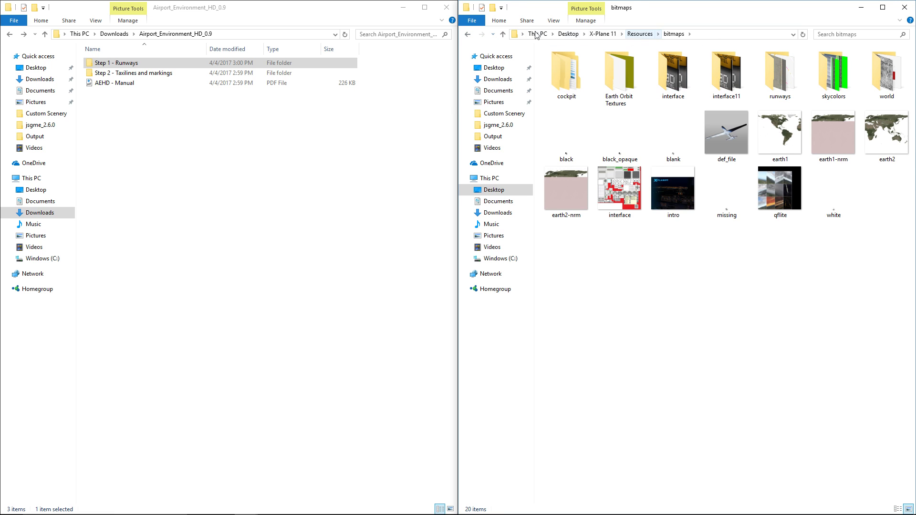
left_click(468, 34)
left_click(468, 35)
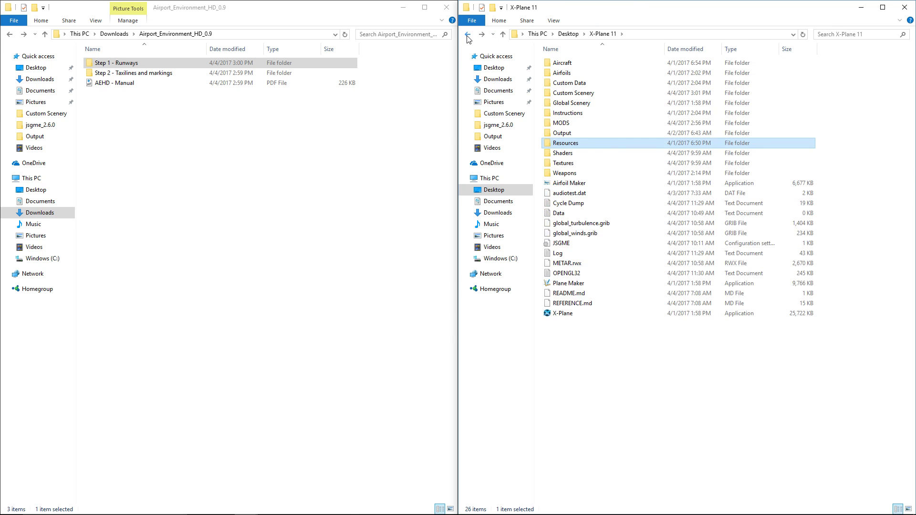
Rename the Runways folder in MODS\AEHD\Resources\bitmaps to lowercase runways.
double_click(565, 123)
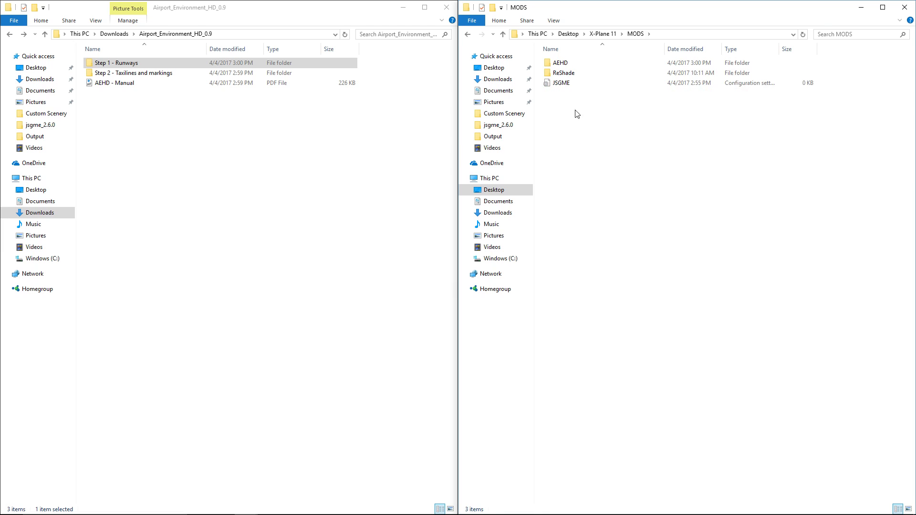
double_click(563, 66)
double_click(567, 67)
double_click(568, 68)
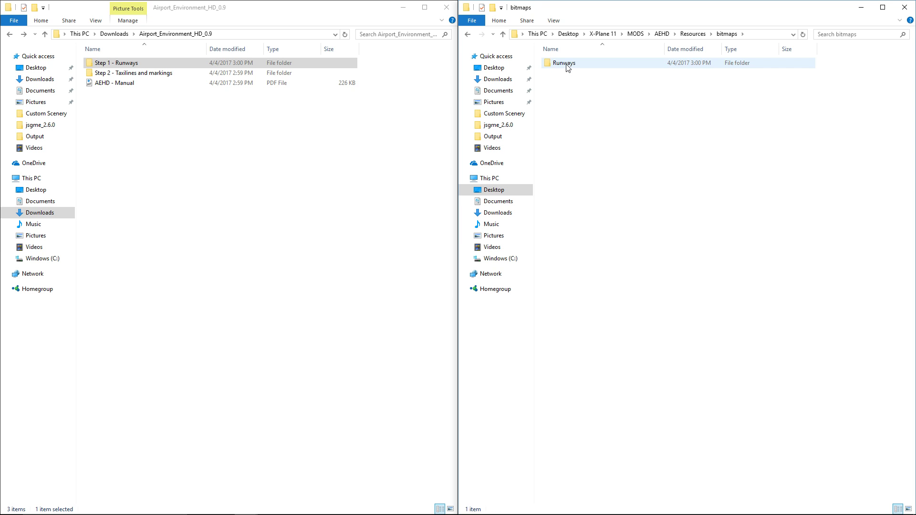
right_click(567, 67)
left_click(592, 286)
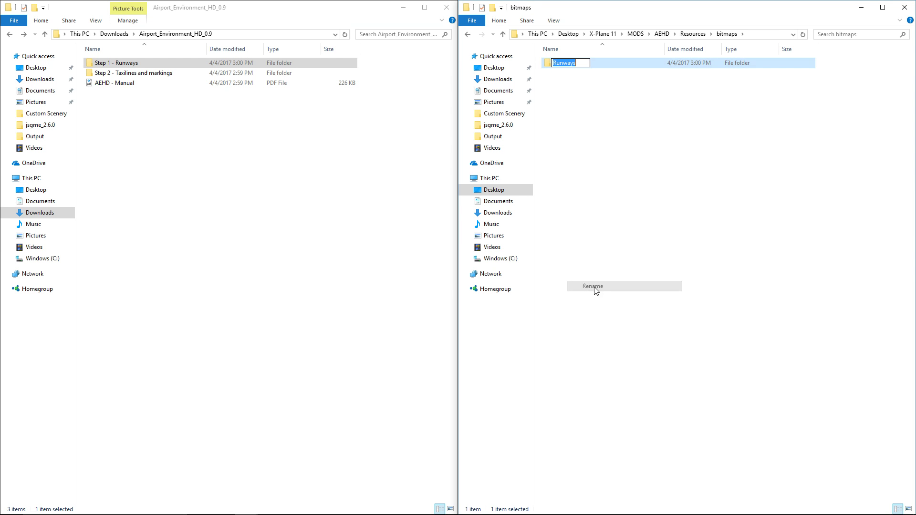
left_click(559, 62)
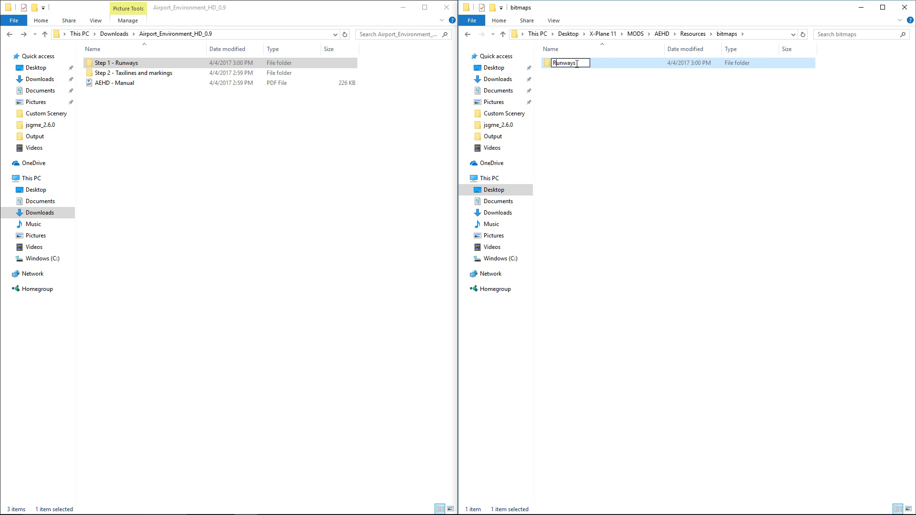
key("BackSpace")
type("r")
left_click(585, 93)
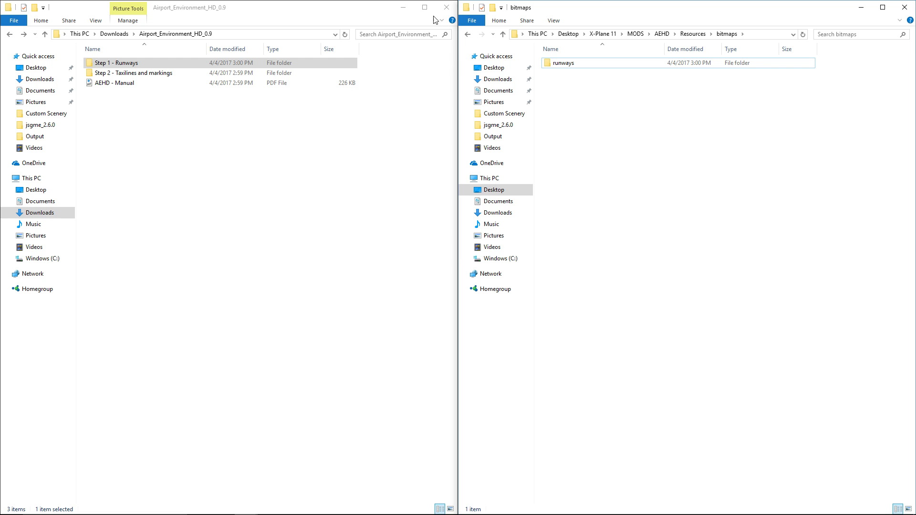
Close both File Explorer windows and the Airport Environment HD web page to get back to Generic Mod Enabler.
left_click(905, 8)
left_click(907, 9)
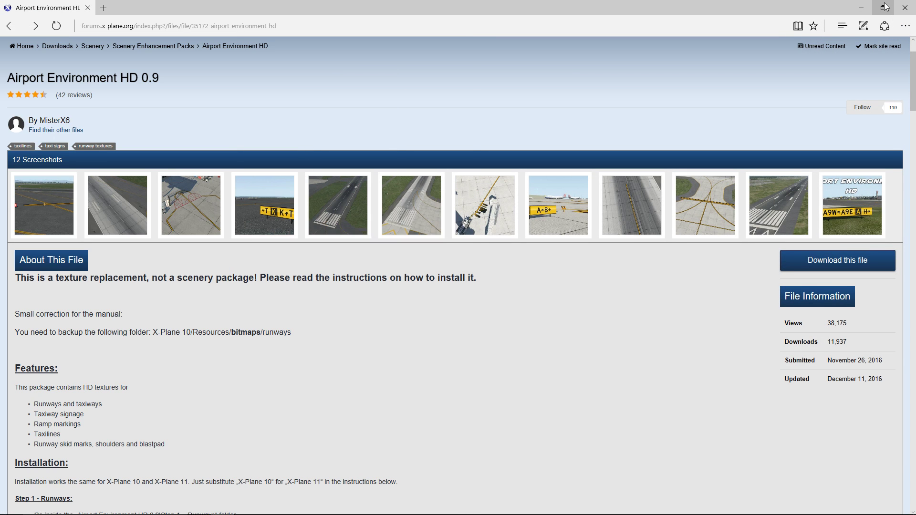
left_click(910, 5)
left_click(654, 123)
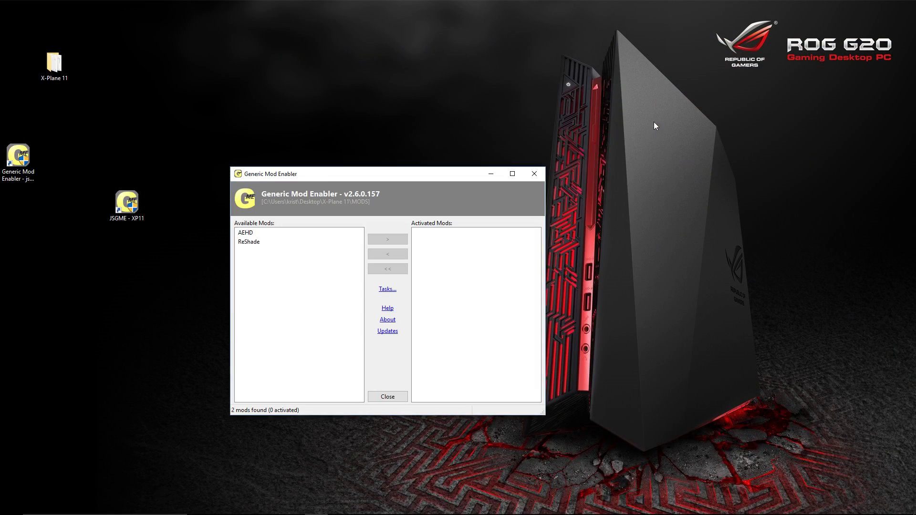
Activate the AEHD mod in Generic Mod Enabler and close the program.
left_click_drag(406, 178, 241, 156)
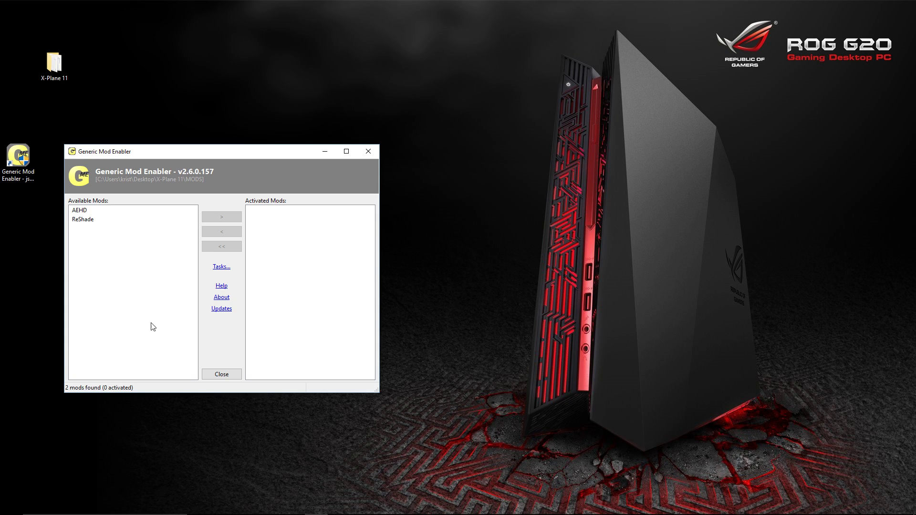
left_click(110, 211)
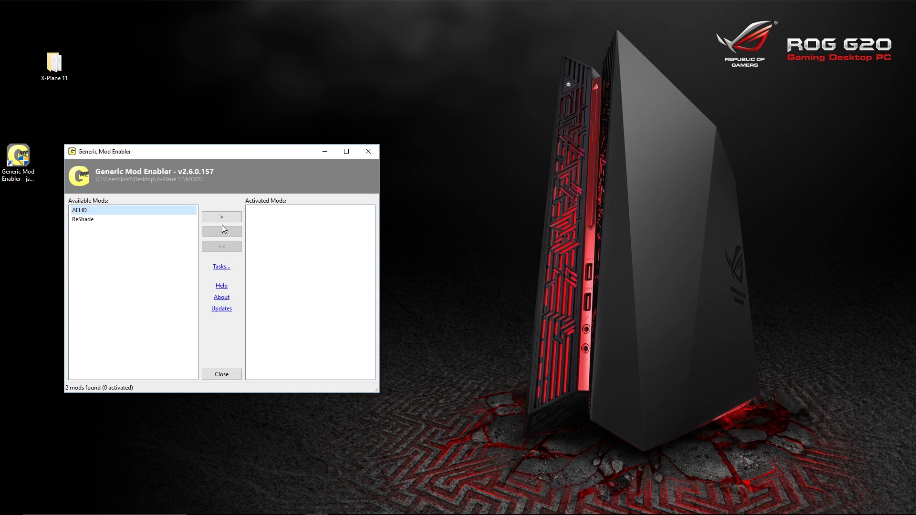
left_click(222, 217)
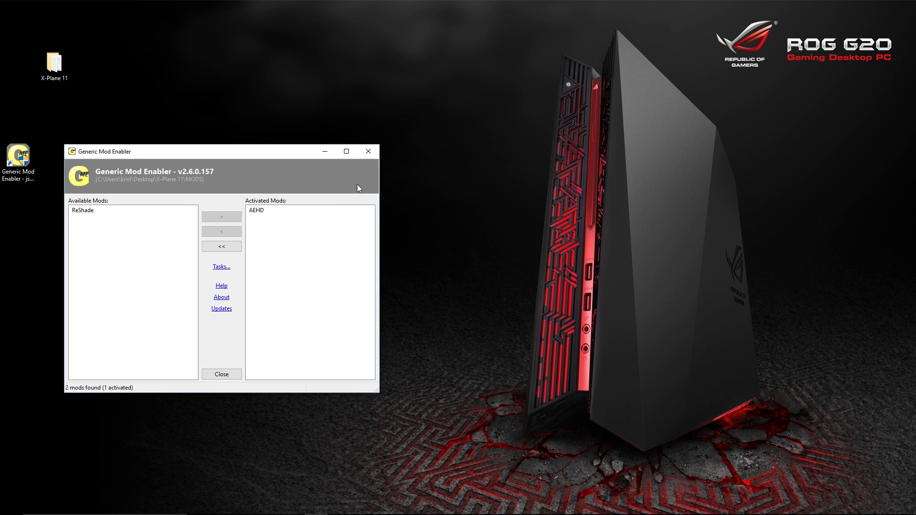
left_click(369, 151)
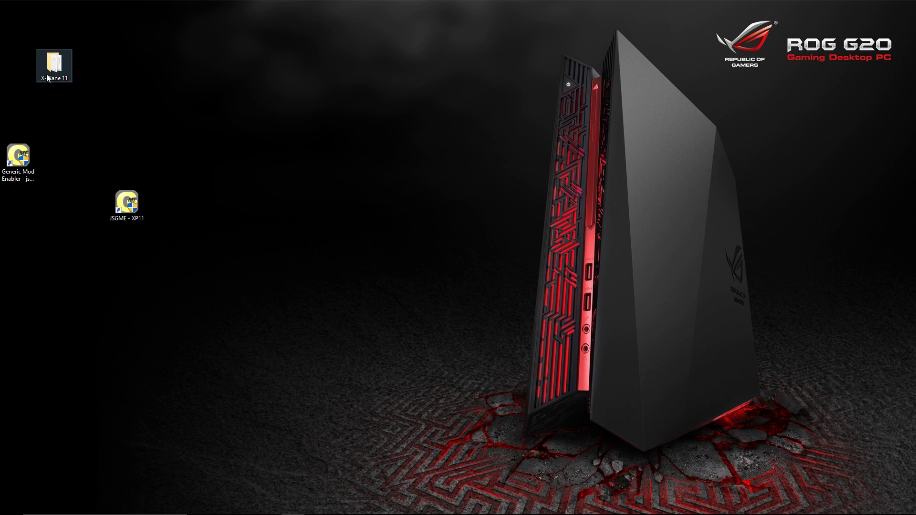
Open the X-Plane 11 folder from the desktop and launch the X-Plane application in it.
double_click(60, 60)
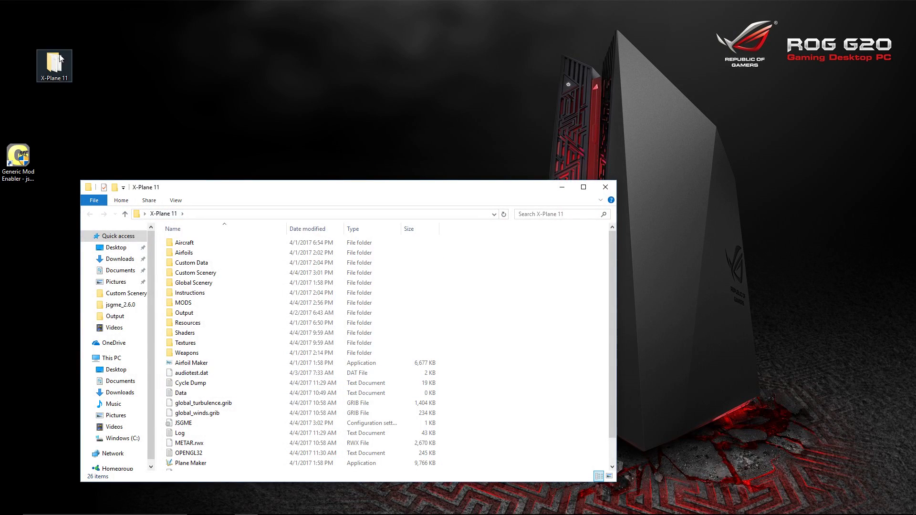
left_click_drag(253, 189, 254, 72)
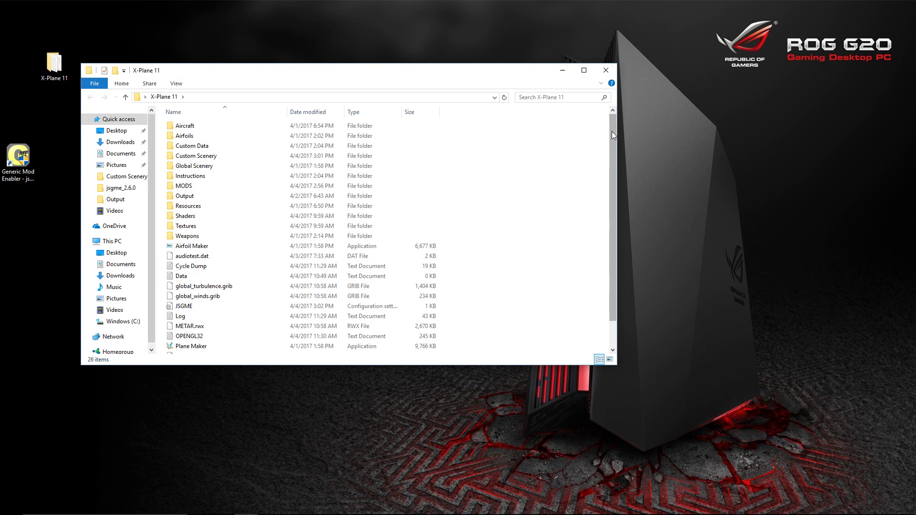
left_click_drag(612, 134, 612, 156)
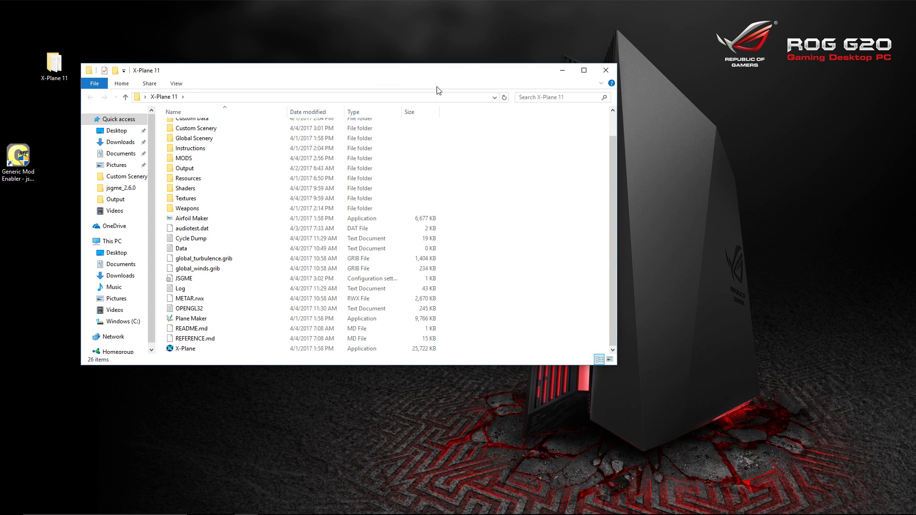
left_click_drag(443, 74, 285, 105)
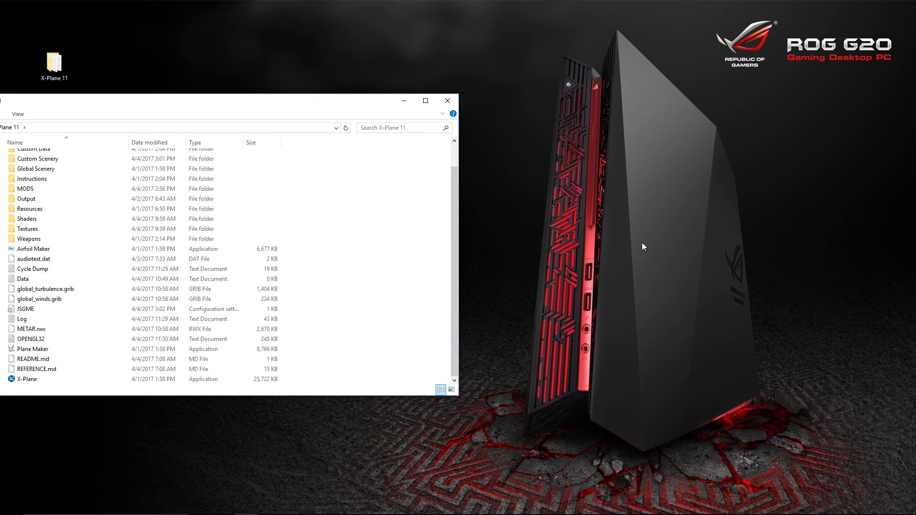
left_click_drag(215, 103, 356, 75)
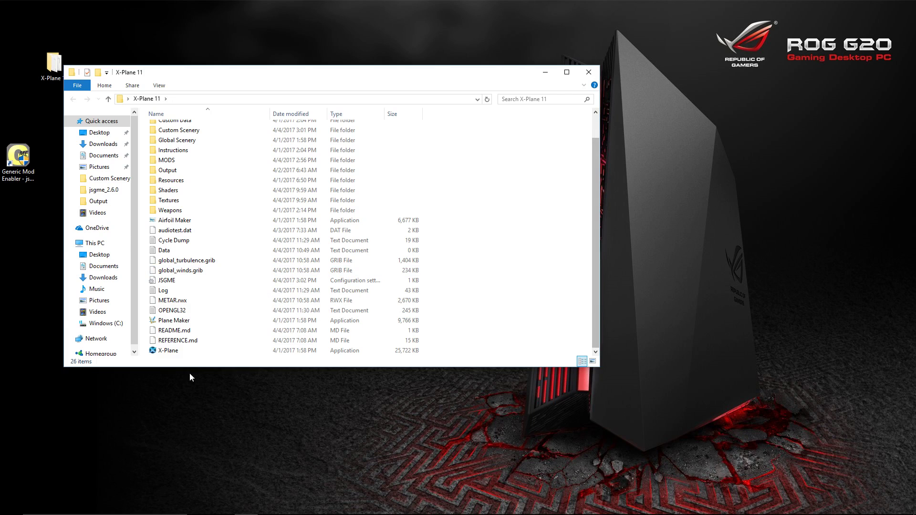
double_click(171, 350)
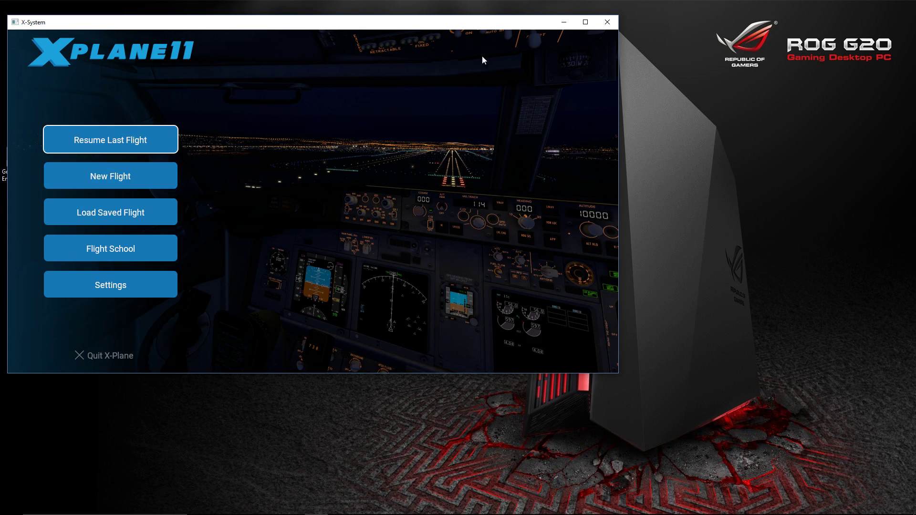
Maximize X-Plane and start a new flight with the X-Plane 10 Panthera 3.0 HD at Isle Of Man Ronaldsway, Runway 08.
left_click(597, 23)
left_click(114, 239)
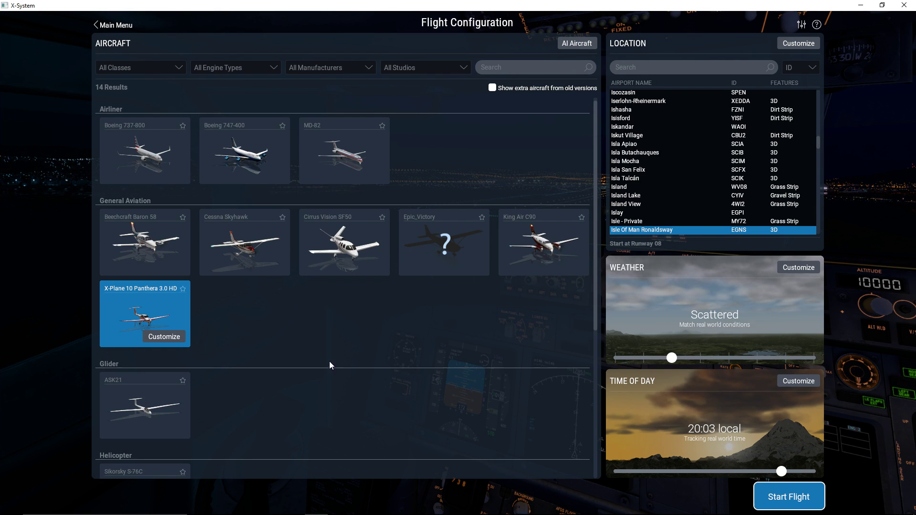
left_click(781, 498)
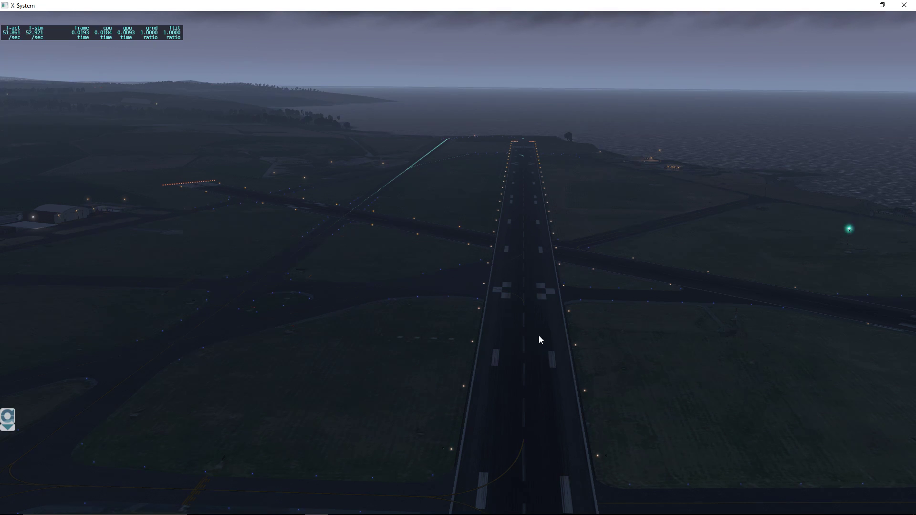
Move the flight's time of day back to daylight and resume the flight to view the runway textures.
left_click_drag(539, 339, 640, 323)
left_click_drag(429, 188, 370, 206)
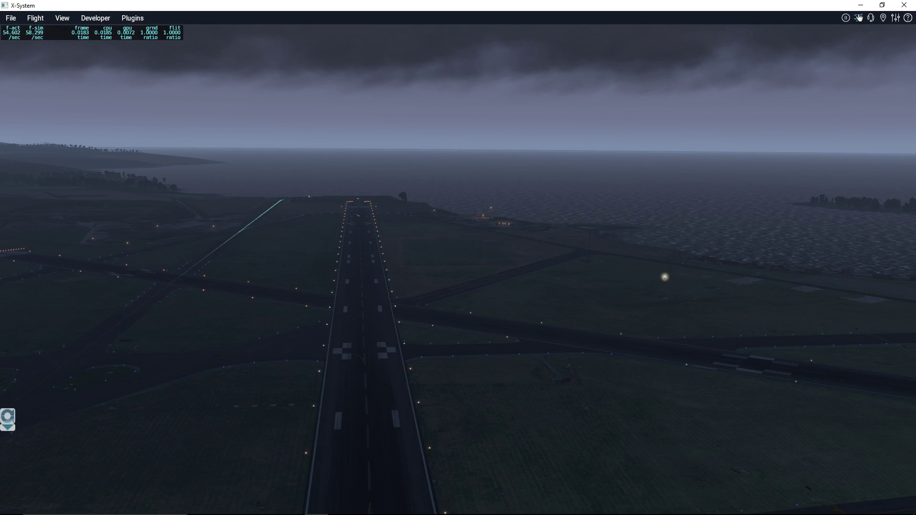
left_click(860, 18)
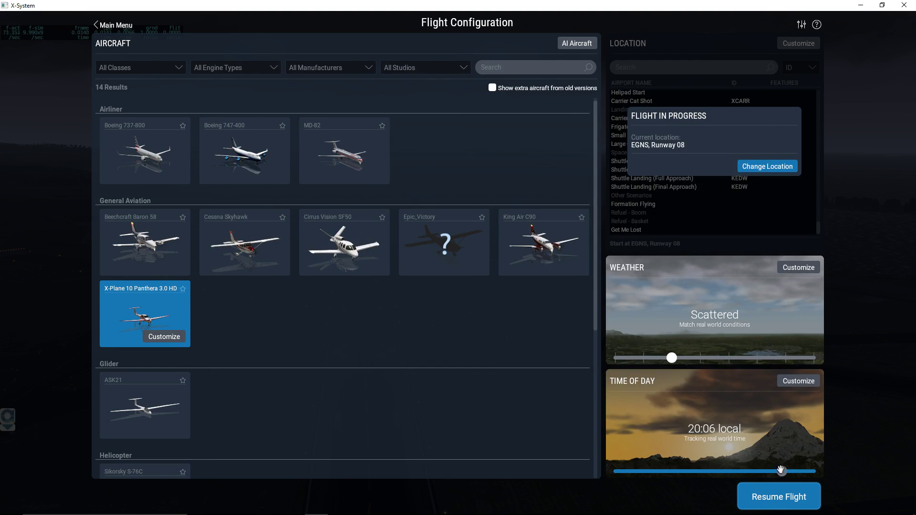
left_click_drag(782, 471, 699, 471)
left_click(773, 495)
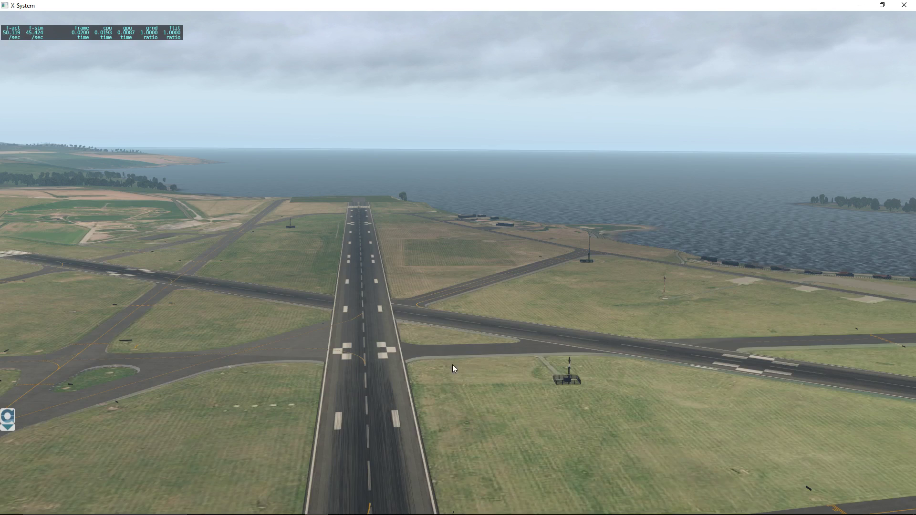